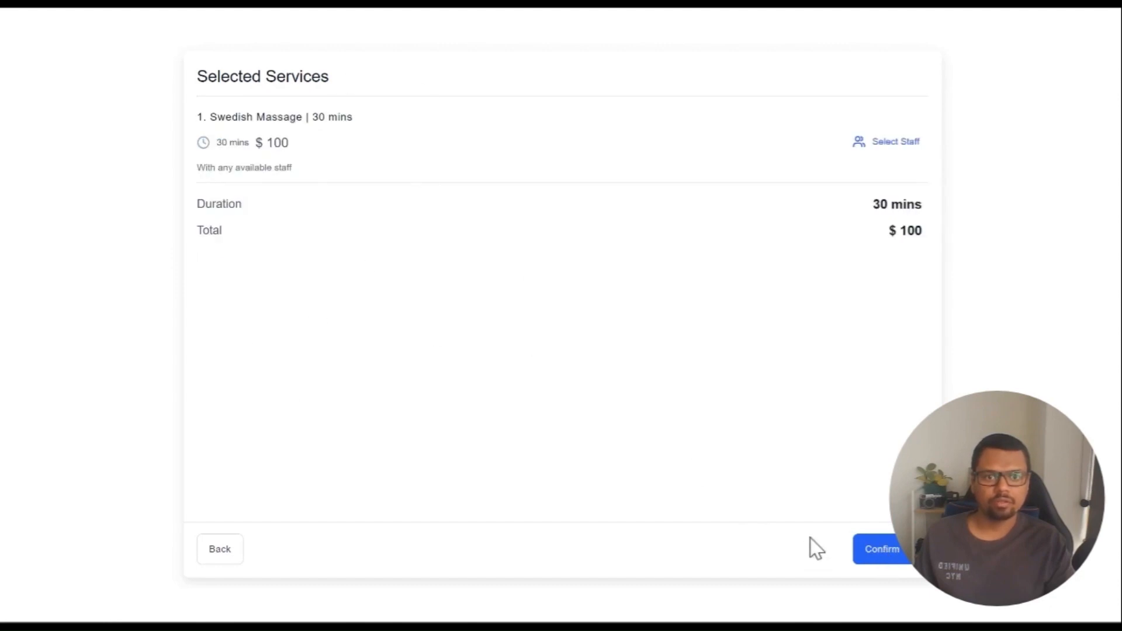
- Confirm the selected Swedish Massage service and continue the booking with the 01:00 PM slot on March 28, 2024
left_click(884, 555)
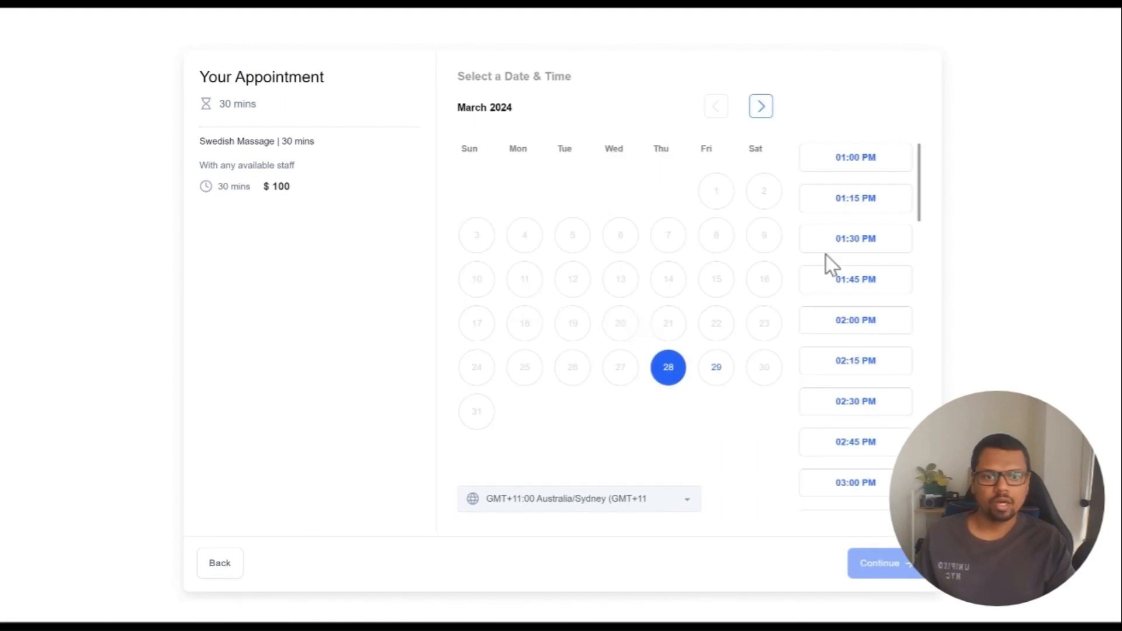
left_click(859, 171)
left_click(902, 577)
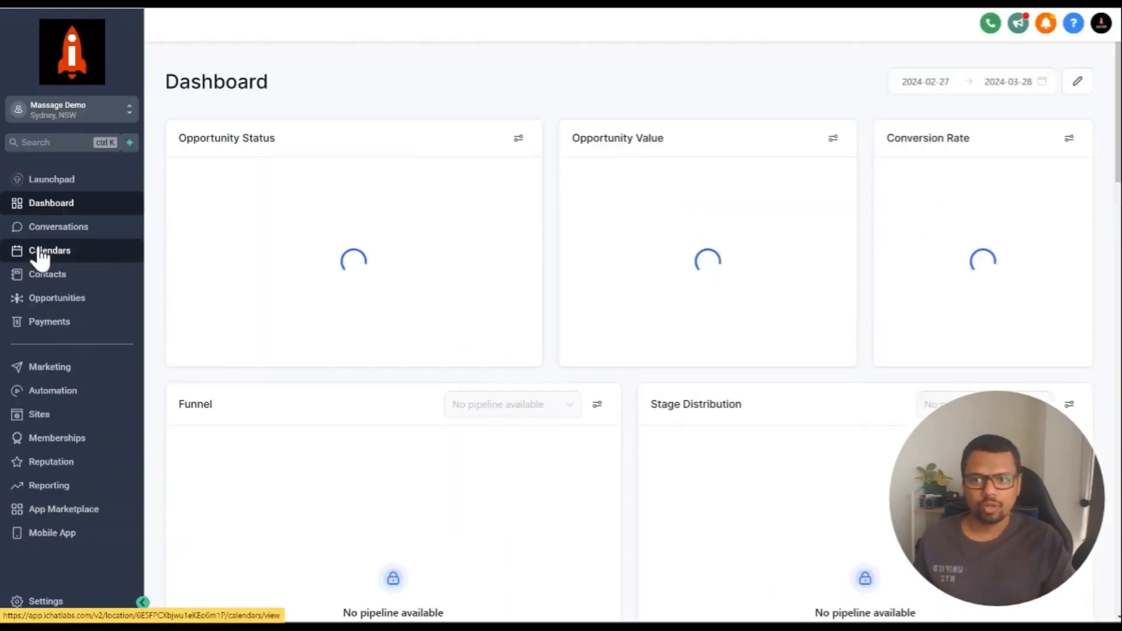
- Open the calendar settings and filter the calendar list to the Service calendar type
left_click(42, 257)
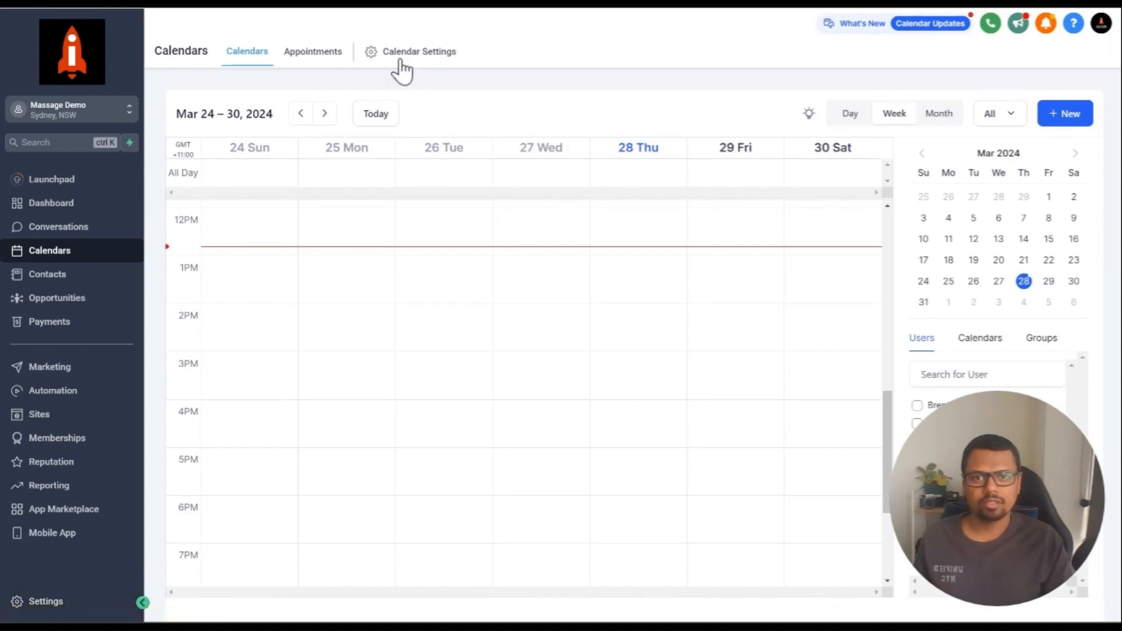
left_click(401, 67)
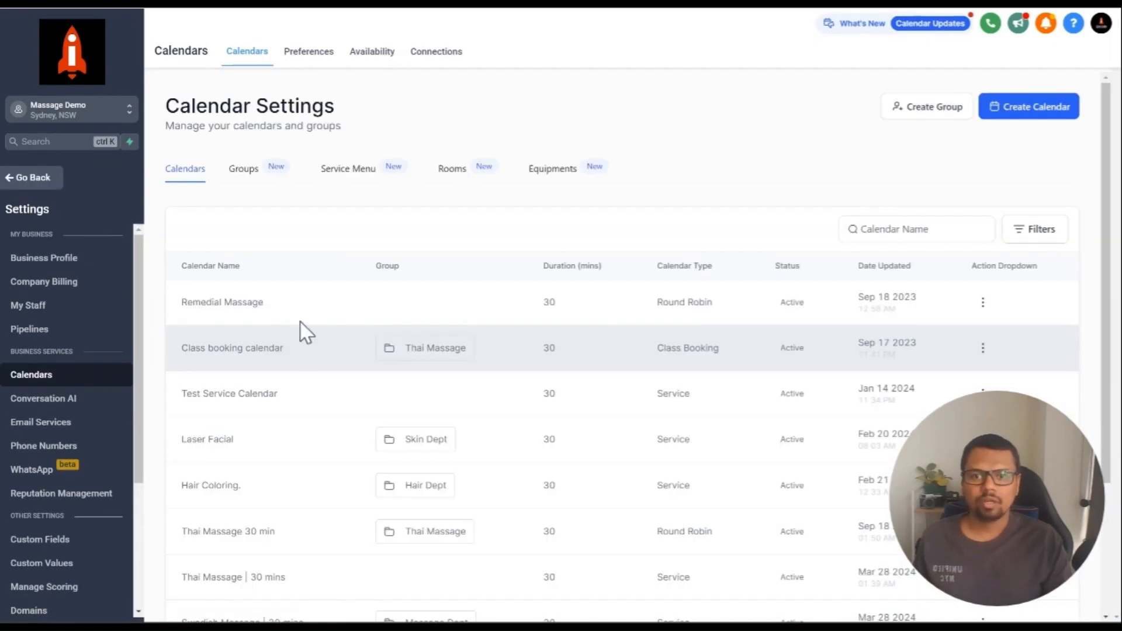
left_click(1028, 231)
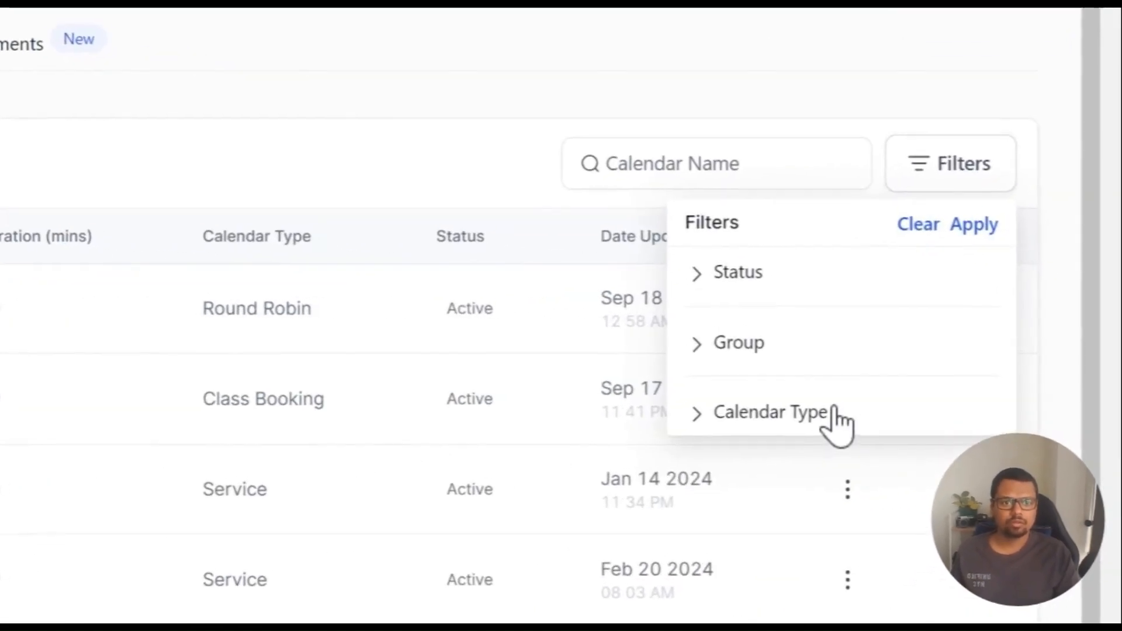
left_click(970, 355)
left_click(789, 473)
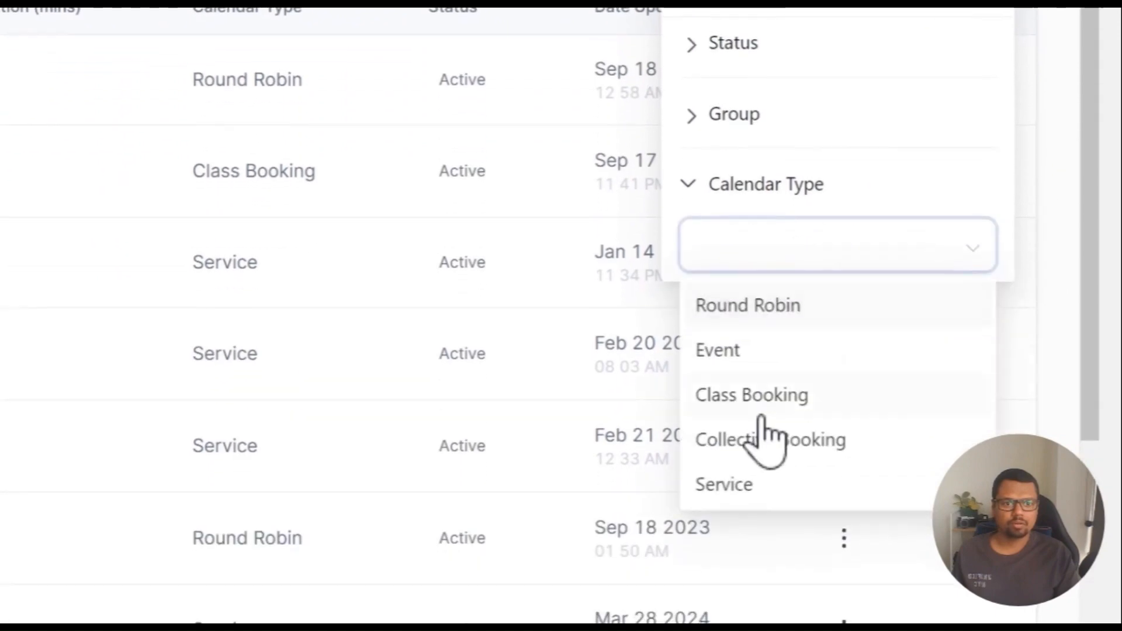
left_click(752, 486)
left_click(970, 133)
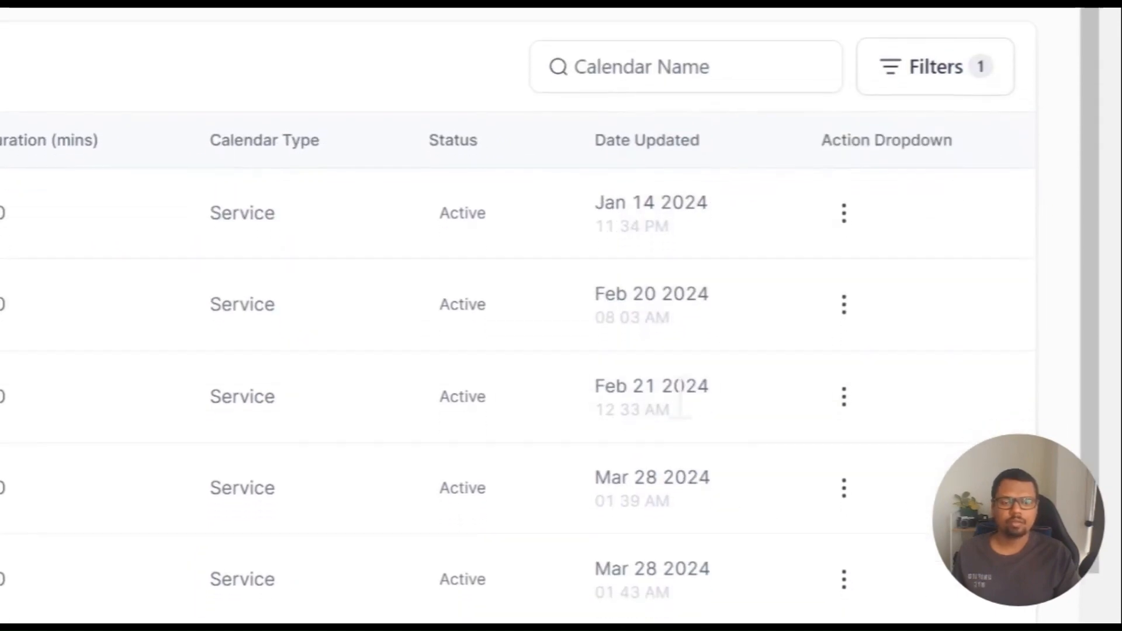
scroll(376, 271, "down", 5)
scroll(388, 408, "up", 5)
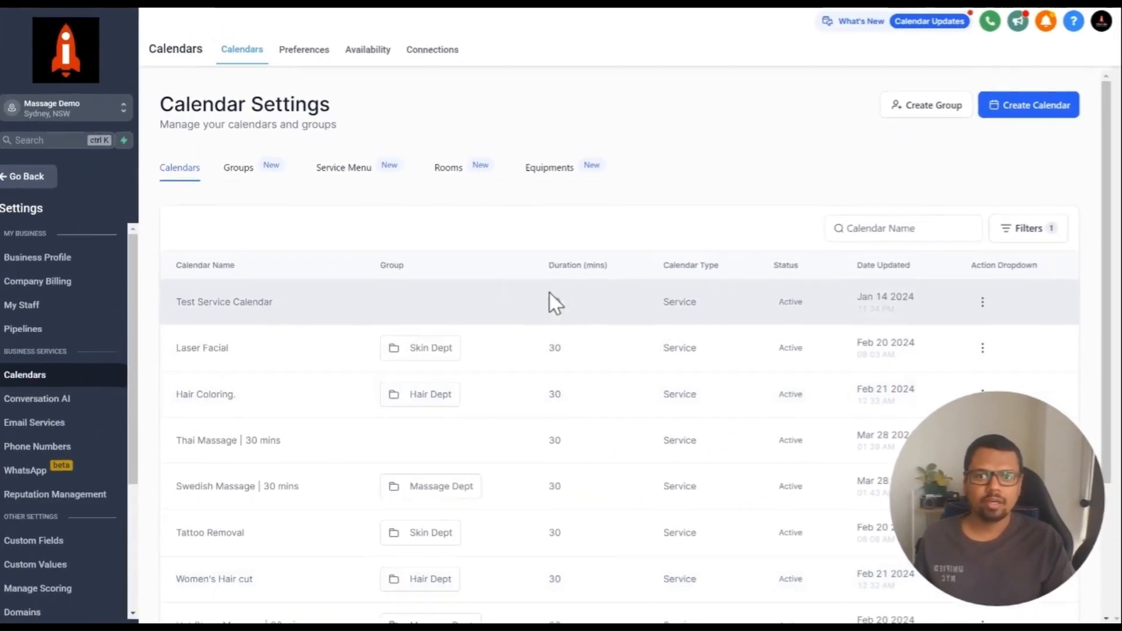
- Check the account's calendar preferences for the Service Menu, Rooms and Equipments services, and return to the calendar list
left_click(341, 171)
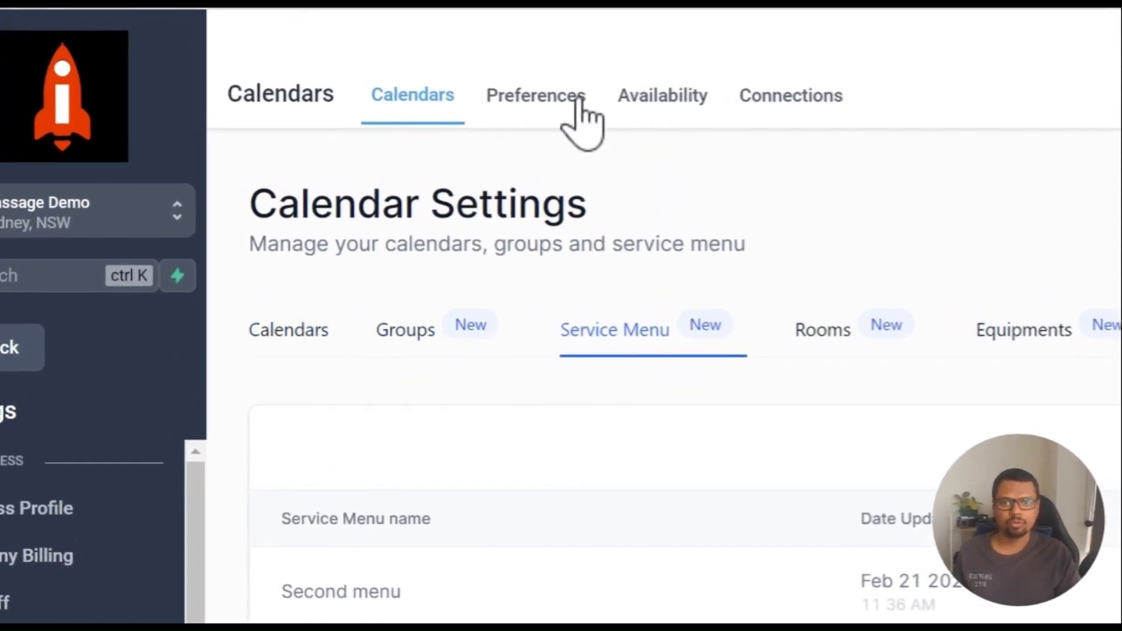
left_click(558, 96)
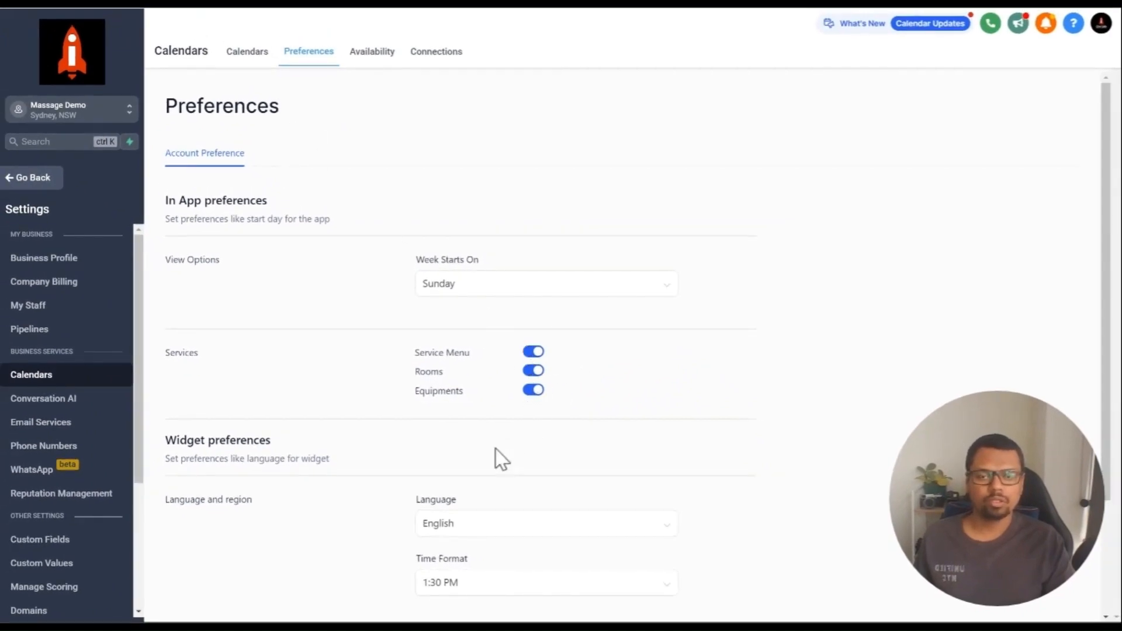
left_click(247, 53)
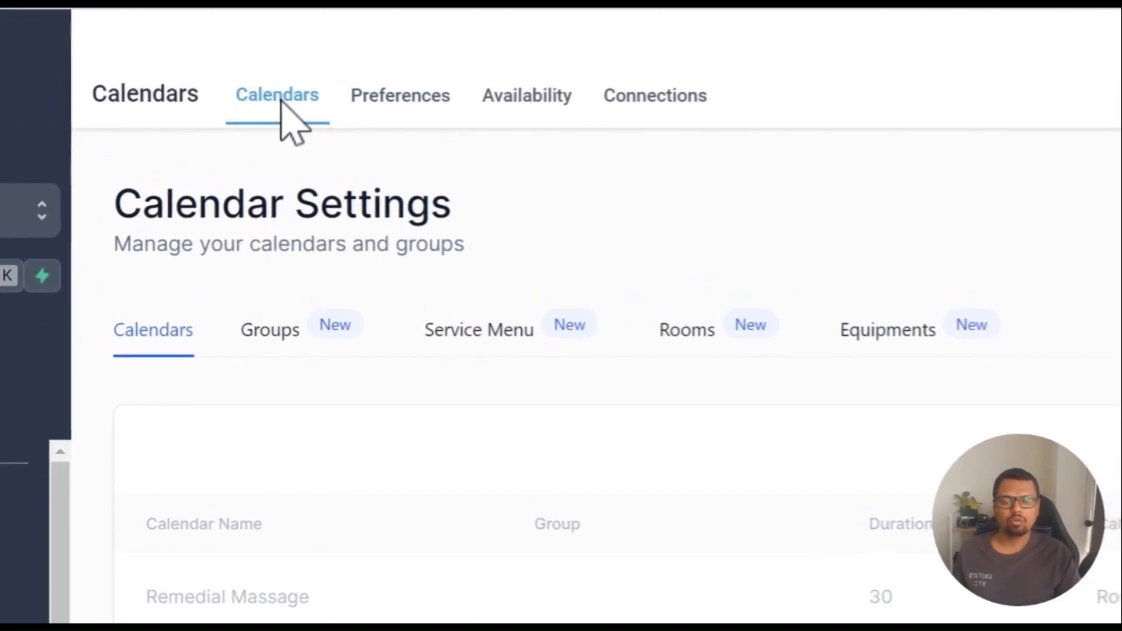
- View the service menu, rooms and equipments lists in the calendar settings
left_click(473, 334)
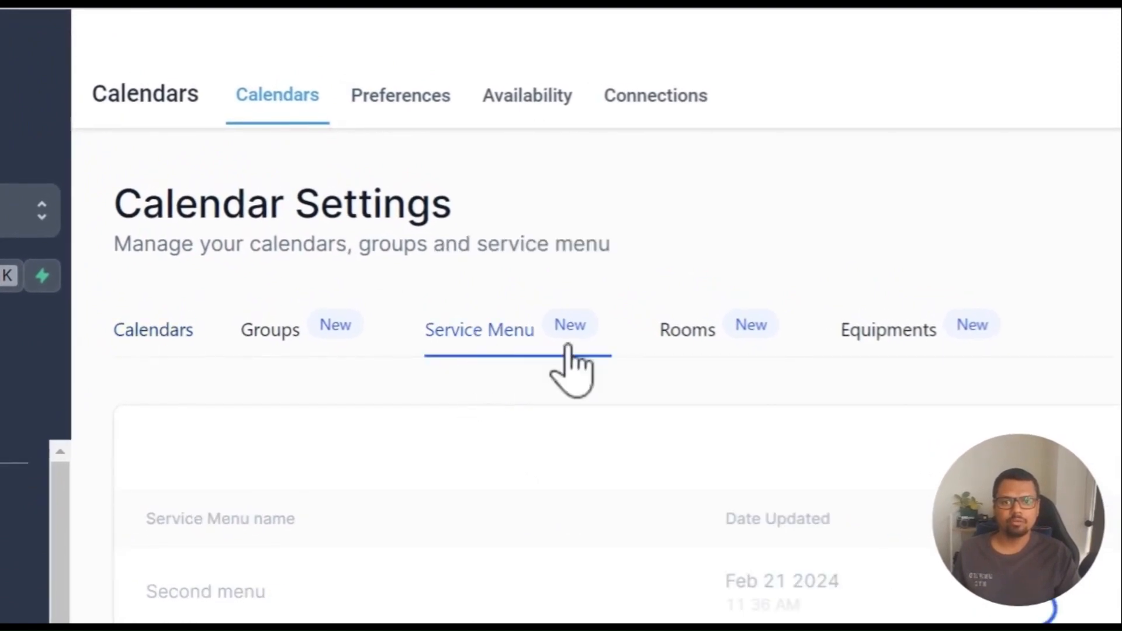
left_click(693, 339)
left_click(888, 331)
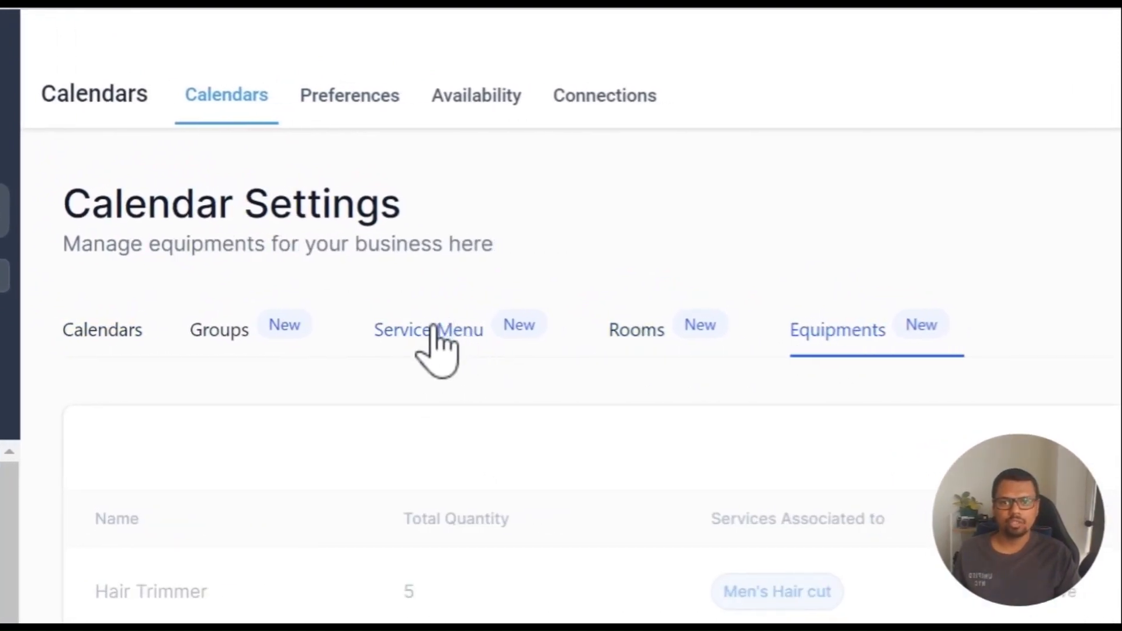
- Open Main Service Menu for editing, examine the services under Massage Dept and Skin Dept, and close it without saving
left_click(485, 330)
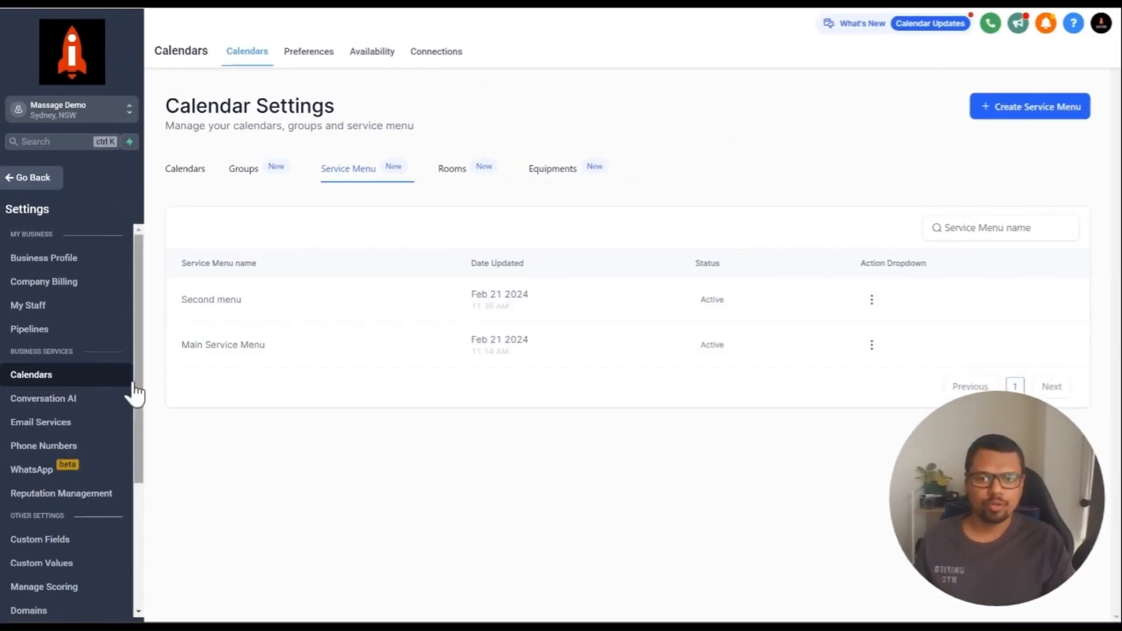
left_click(871, 346)
left_click(854, 375)
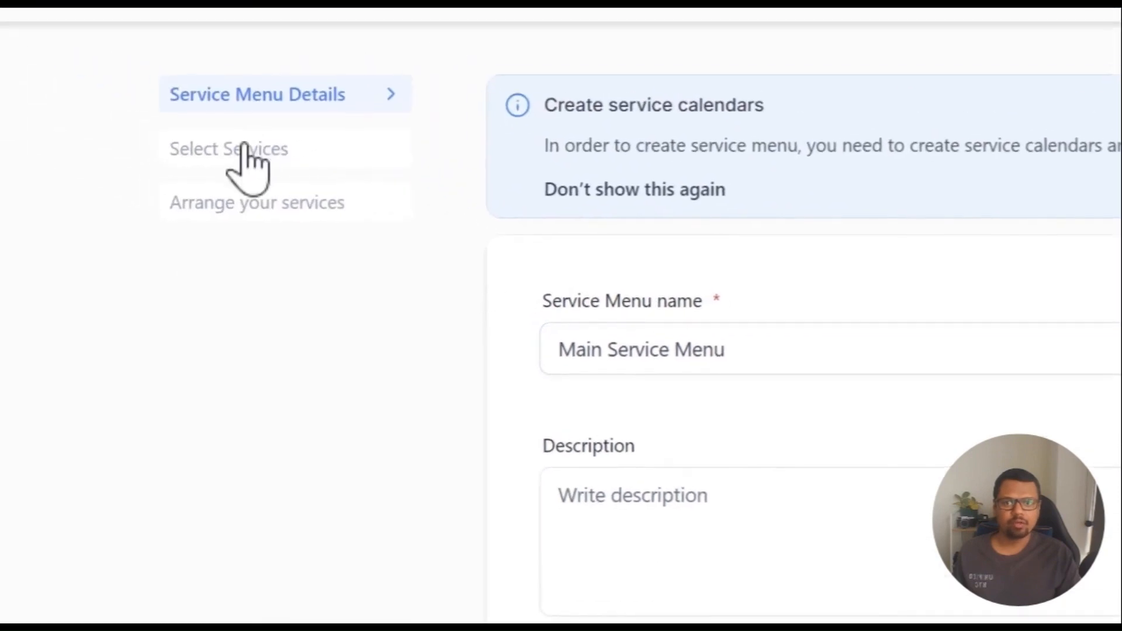
left_click(246, 147)
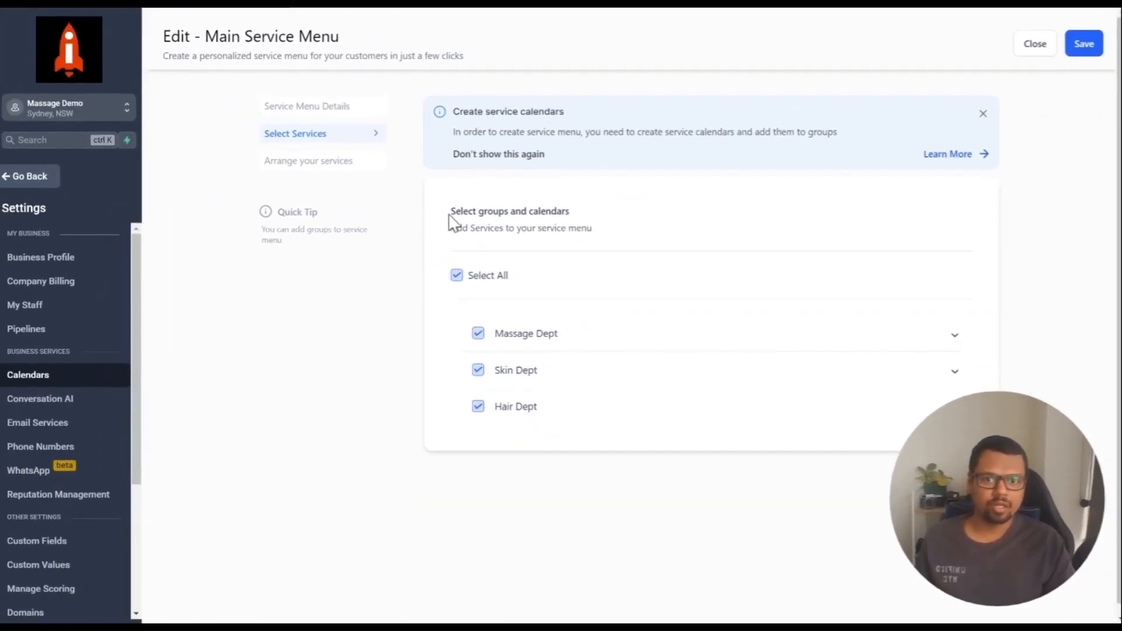
left_click_drag(399, 55, 640, 61)
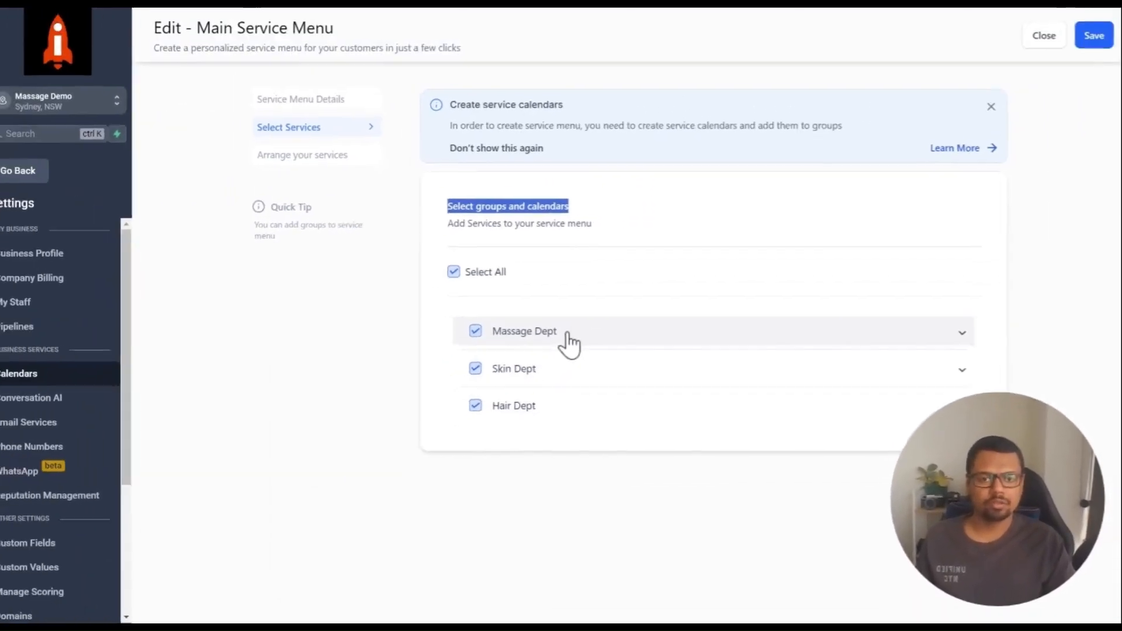
left_click(568, 339)
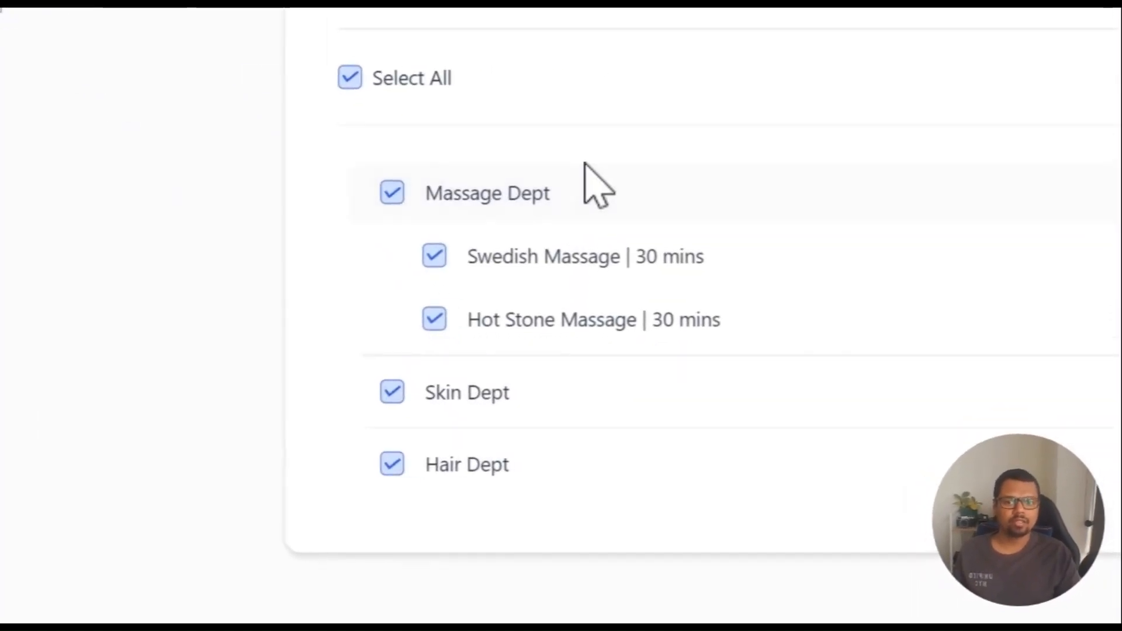
left_click(595, 391)
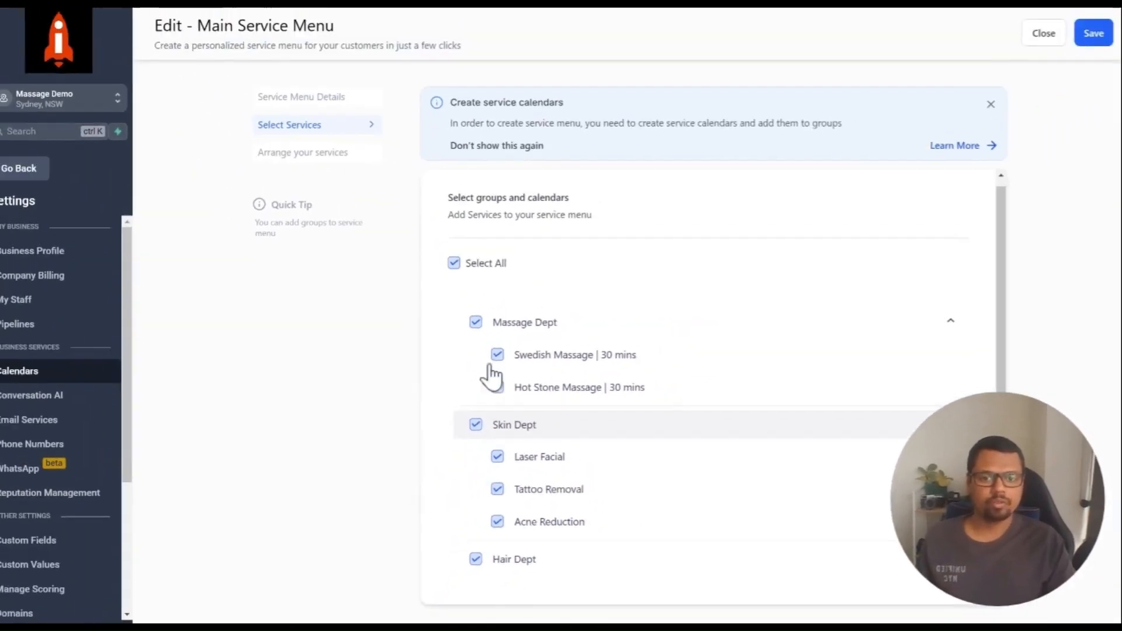
left_click(1032, 48)
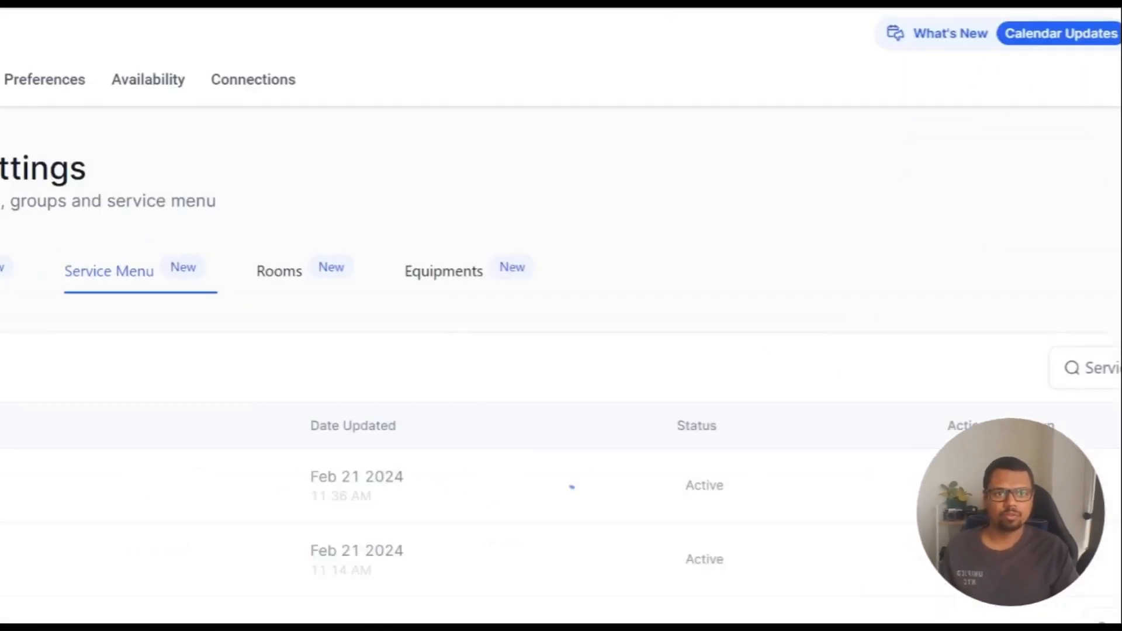
- Return to the calendar list and look at the calendar types offered for a new calendar
left_click(367, 330)
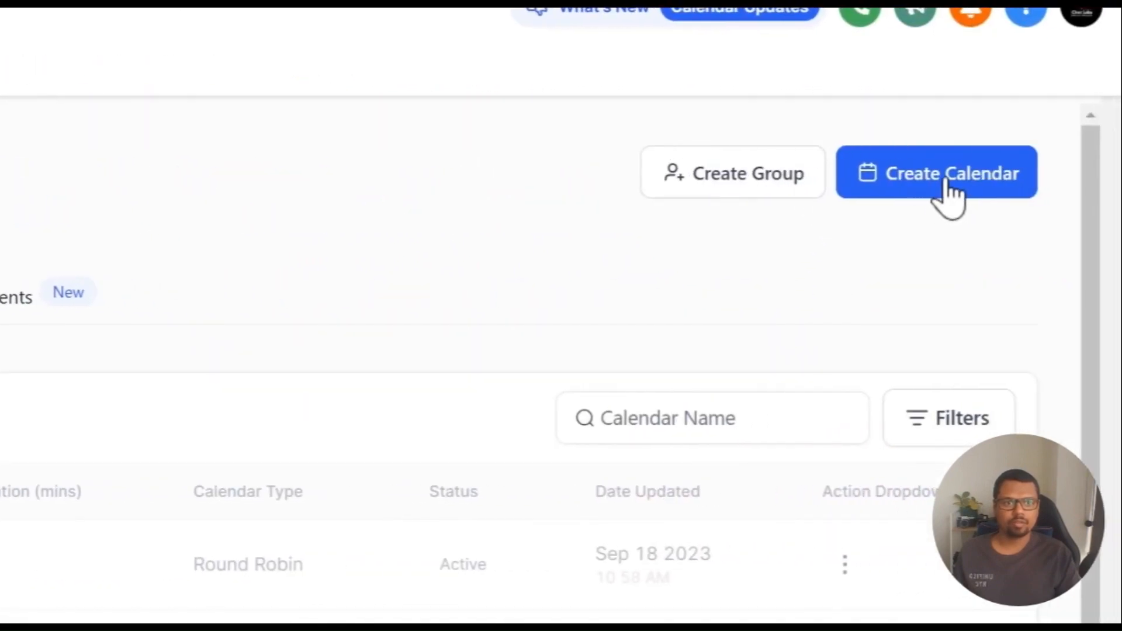
left_click(950, 193)
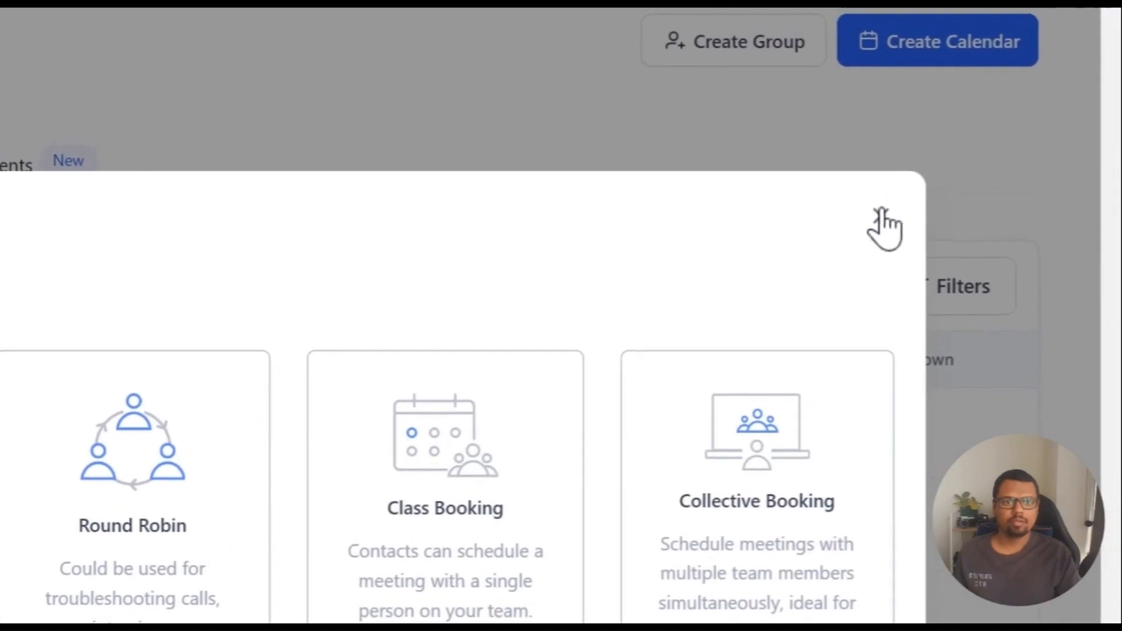
left_click(882, 226)
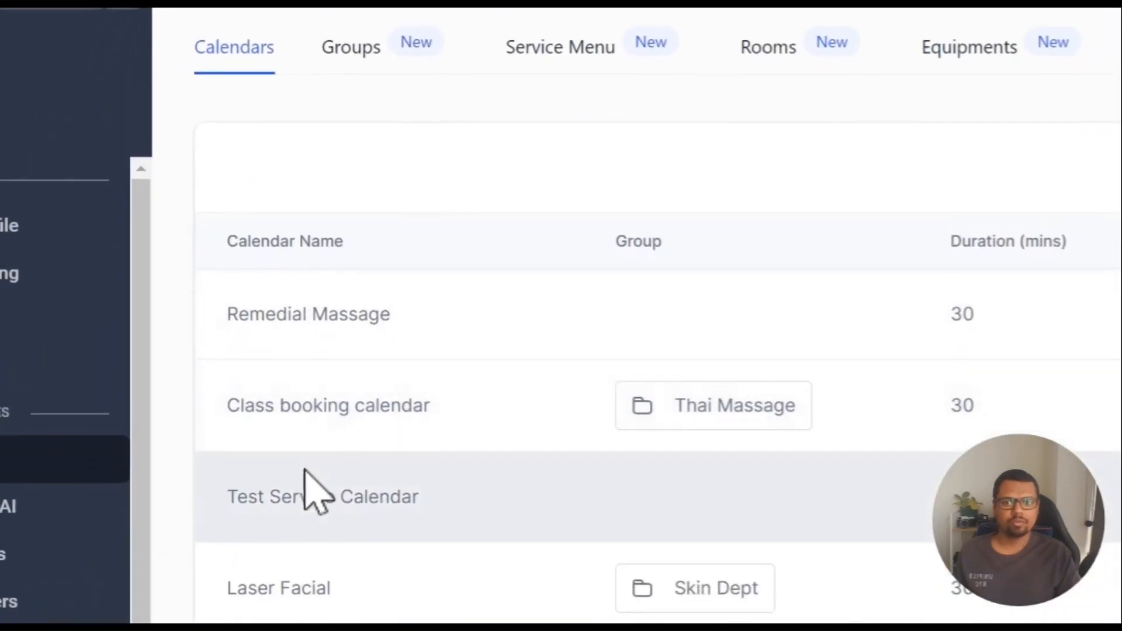
- Open the Laser Facial calendar for editing and check its group options, keeping Skin Dept selected
scroll(286, 534, "down", 2)
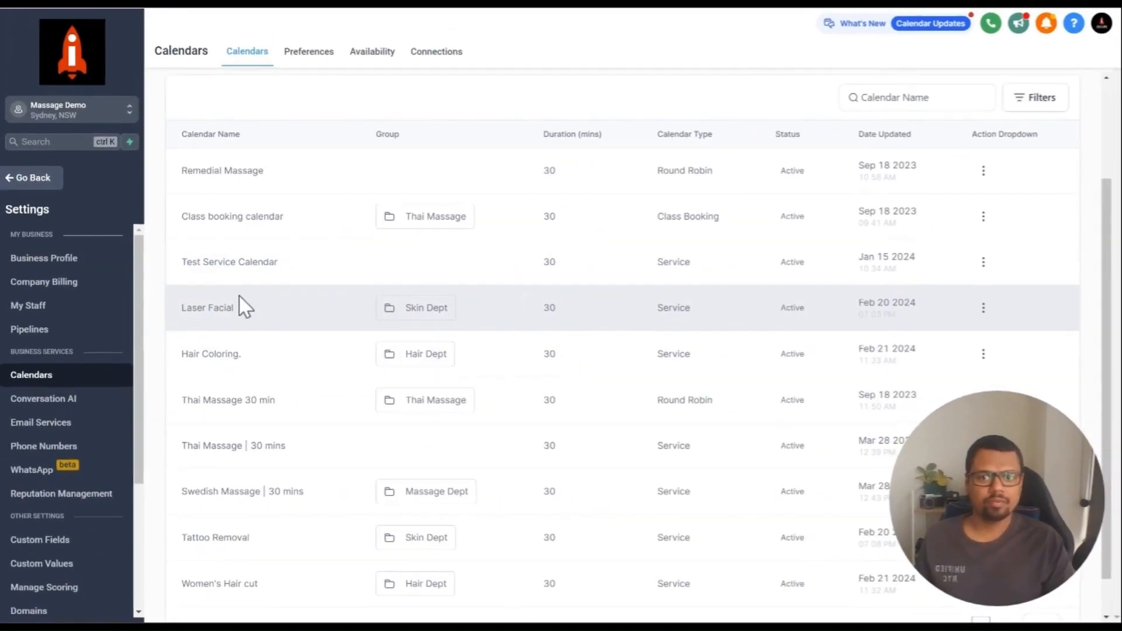
left_click(984, 312)
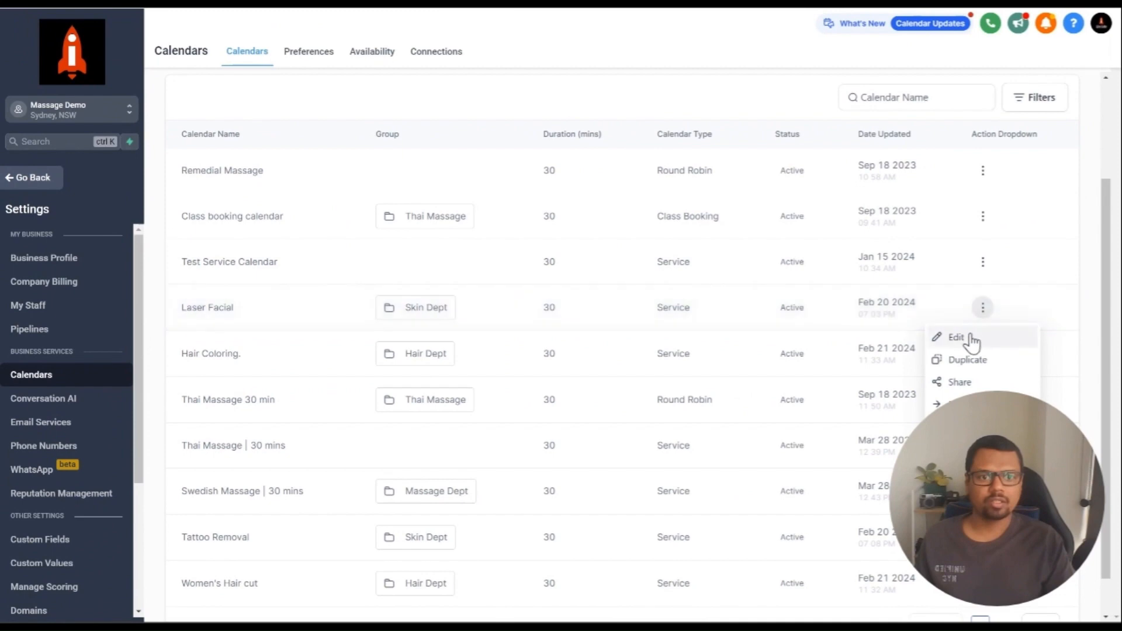
left_click(934, 336)
scroll(443, 290, "down", 3)
left_click(443, 283)
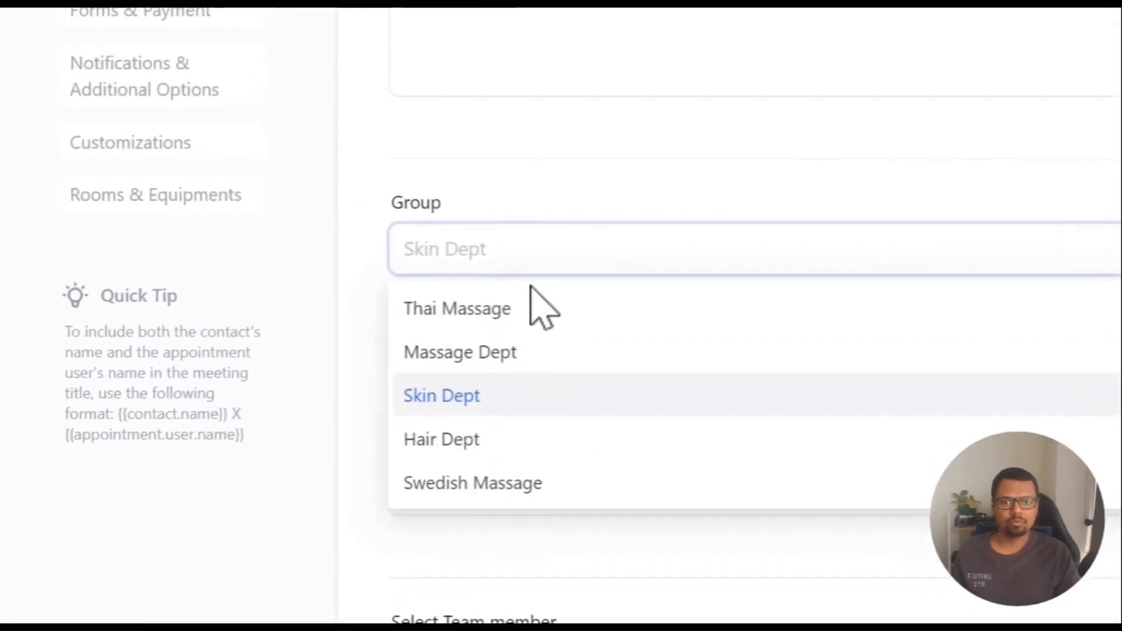
left_click(518, 414)
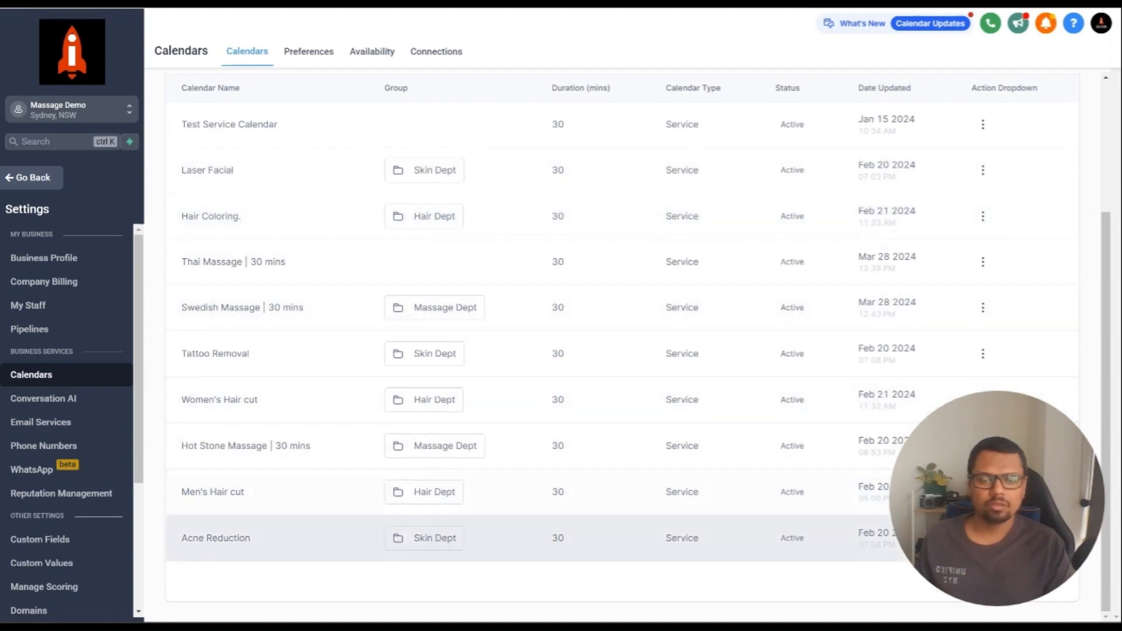
- Start a new service menu and review its detail settings, including the form and confirmation page
scroll(248, 228, "up", 3)
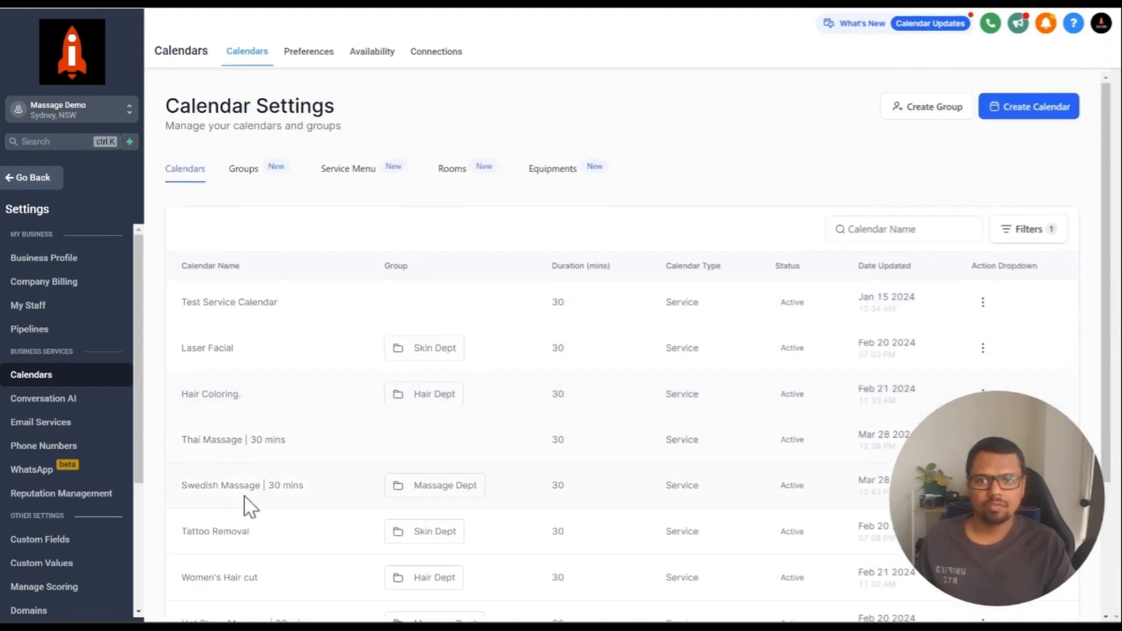
left_click(342, 172)
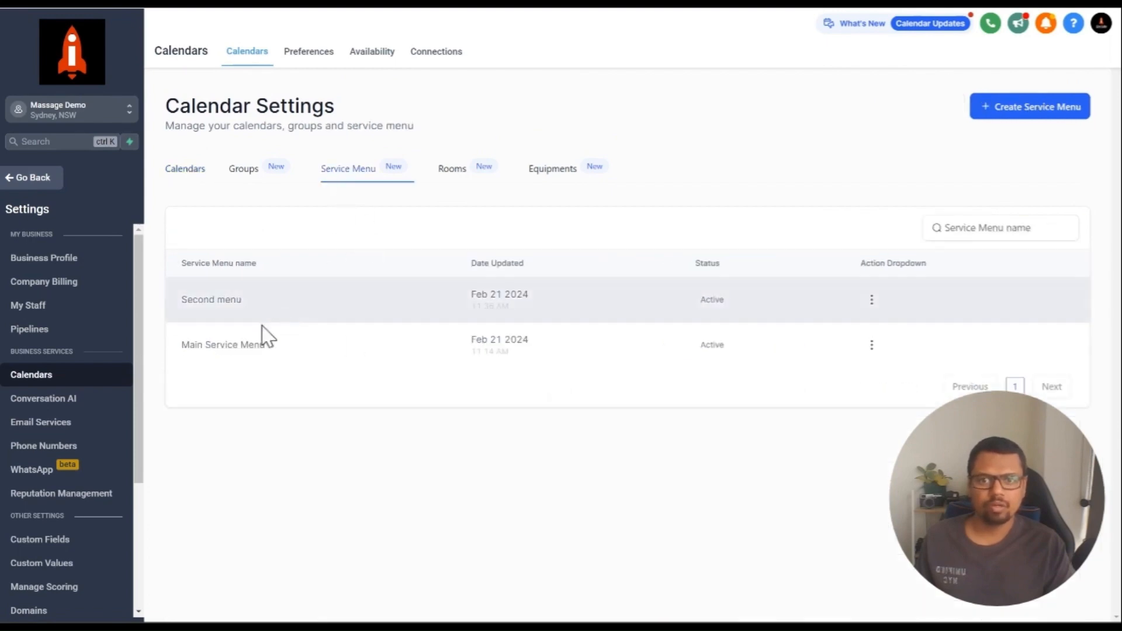
left_click(1030, 107)
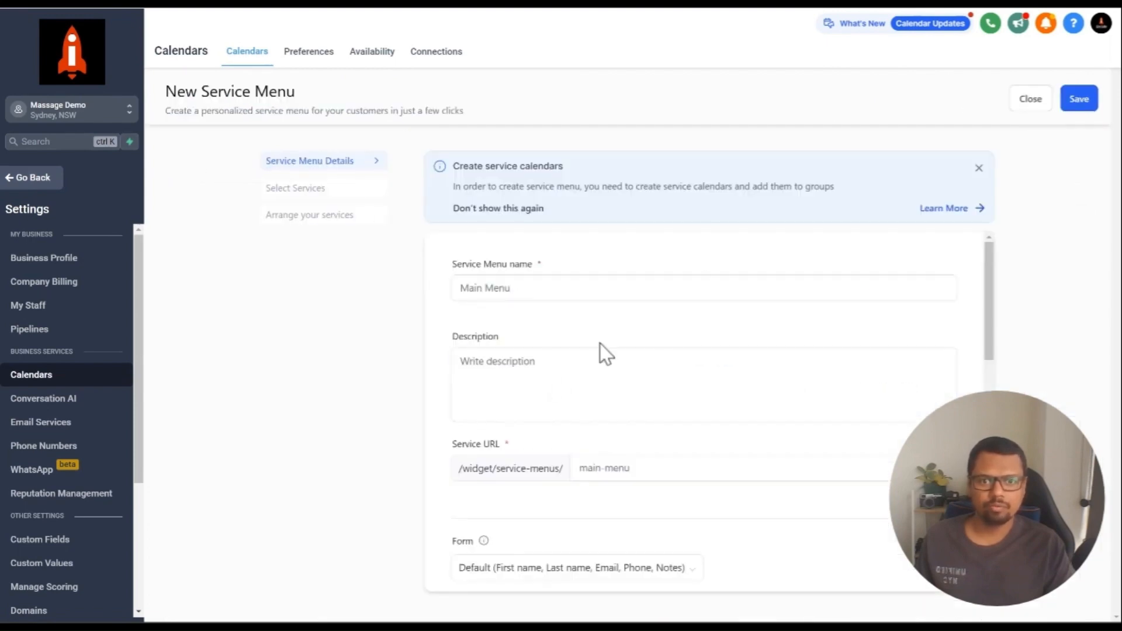
scroll(522, 339, "down", 5)
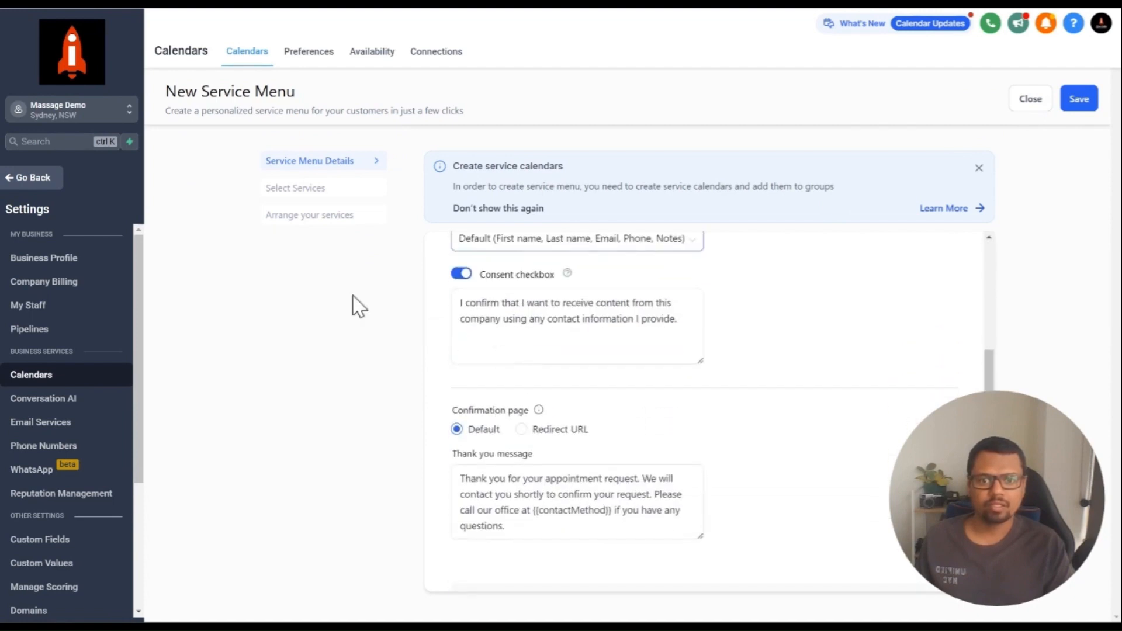
- Add Massage Dept without Swedish Massage | 30 mins and Skin Dept without Tattoo Removal to the new menu's services
left_click(280, 189)
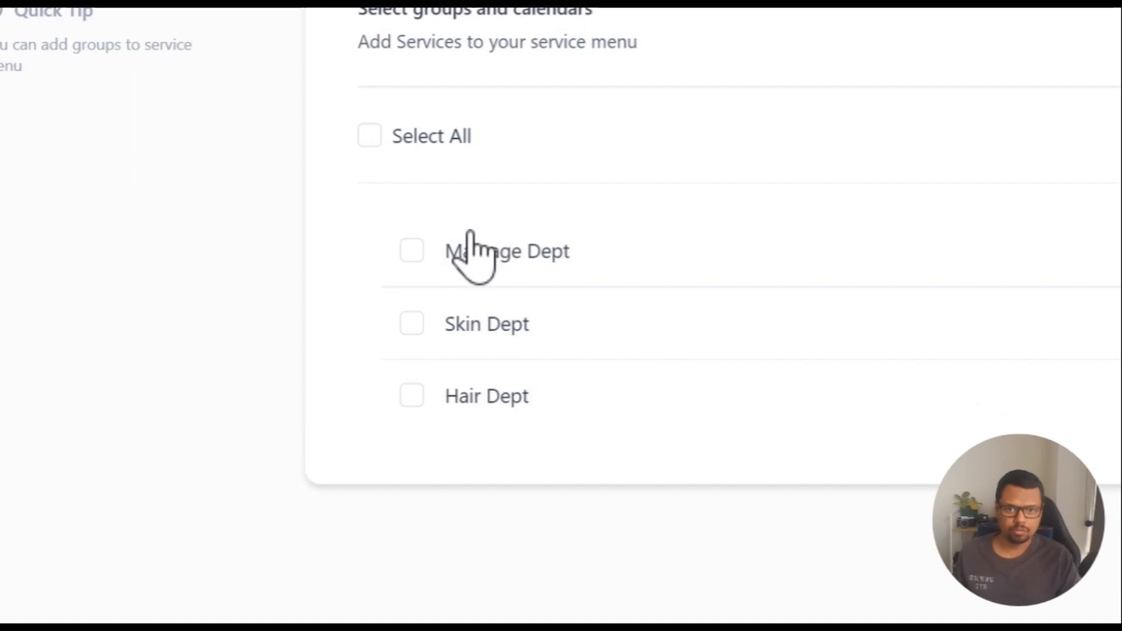
left_click(517, 383)
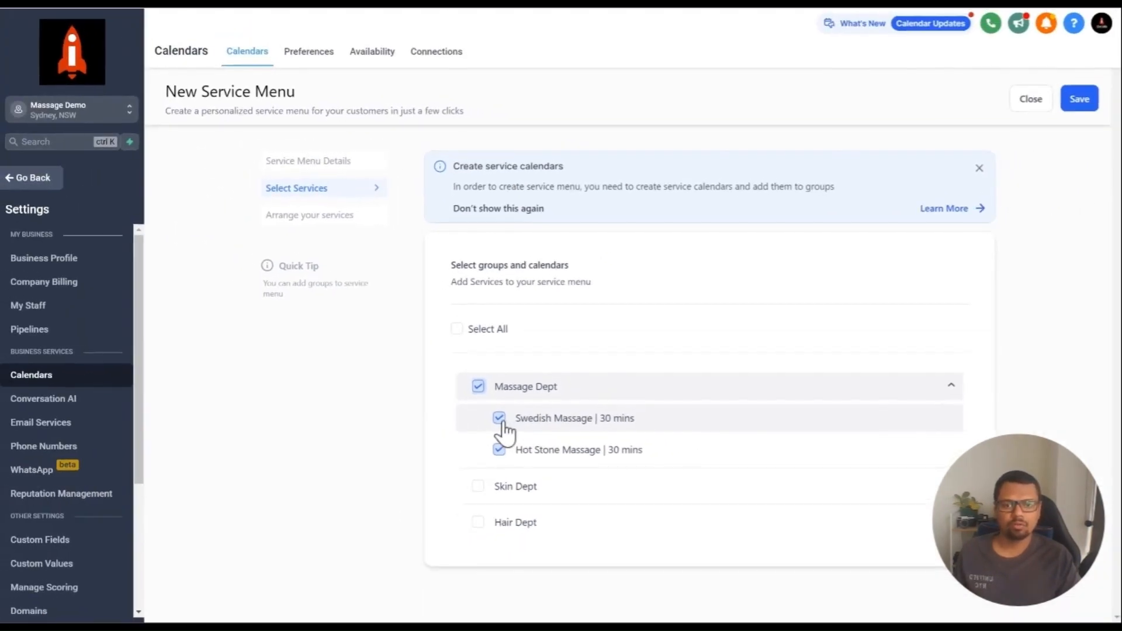
left_click(500, 419)
left_click(524, 486)
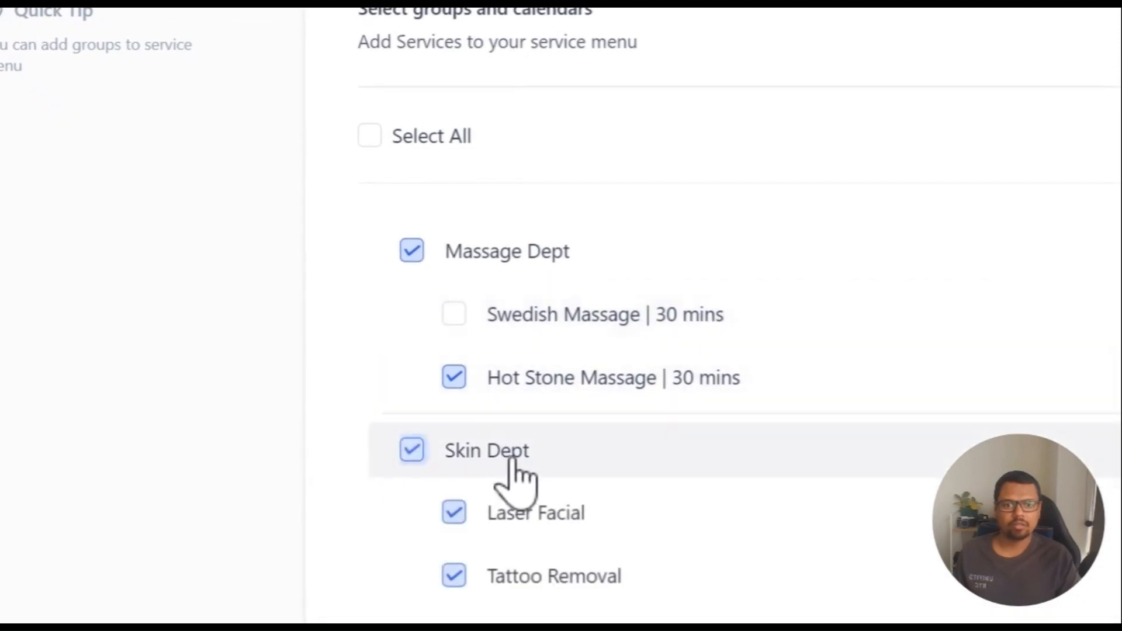
scroll(513, 459, "down", 1)
left_click(608, 577)
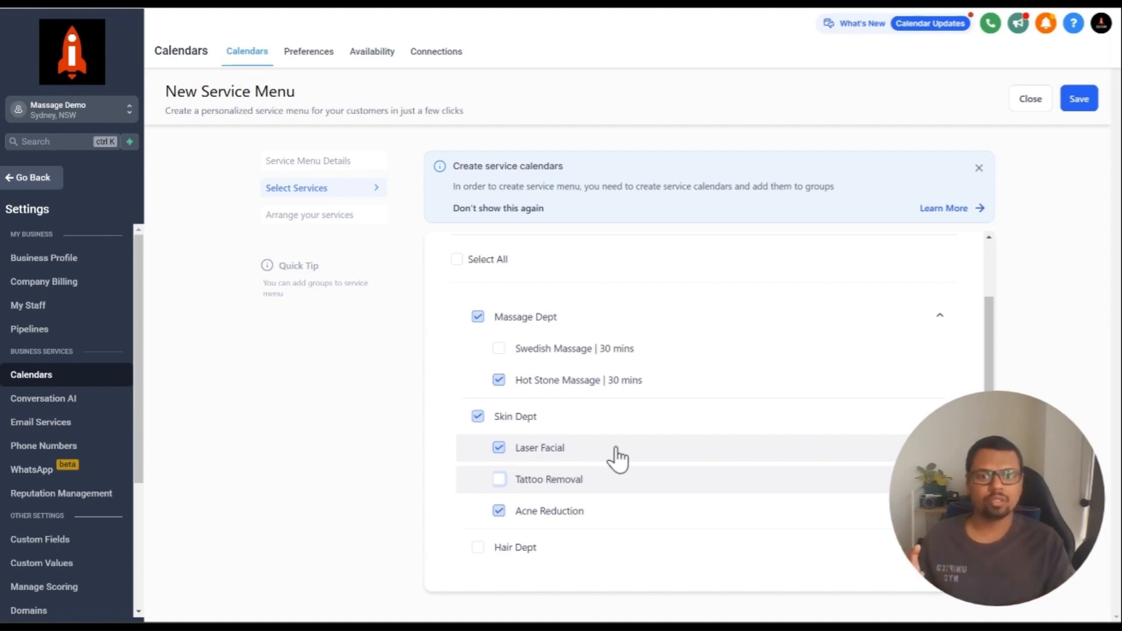
- Include Swedish Massage | 30 mins and Tattoo Removal in the new service menu and expand Hair Dept to view its services
left_click(499, 349)
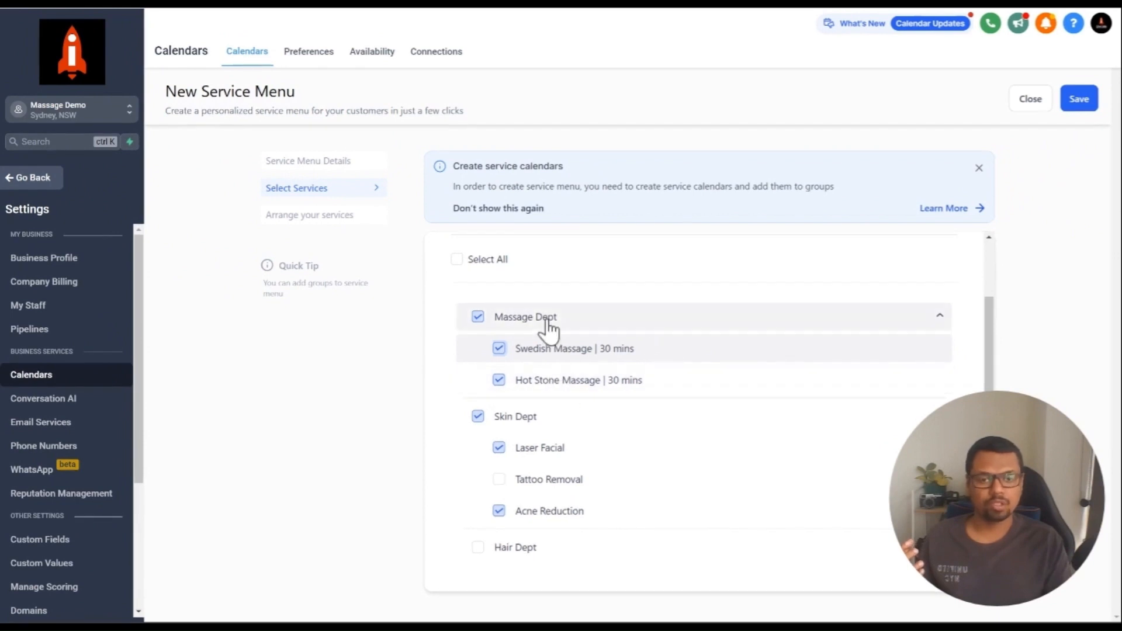
left_click(576, 479)
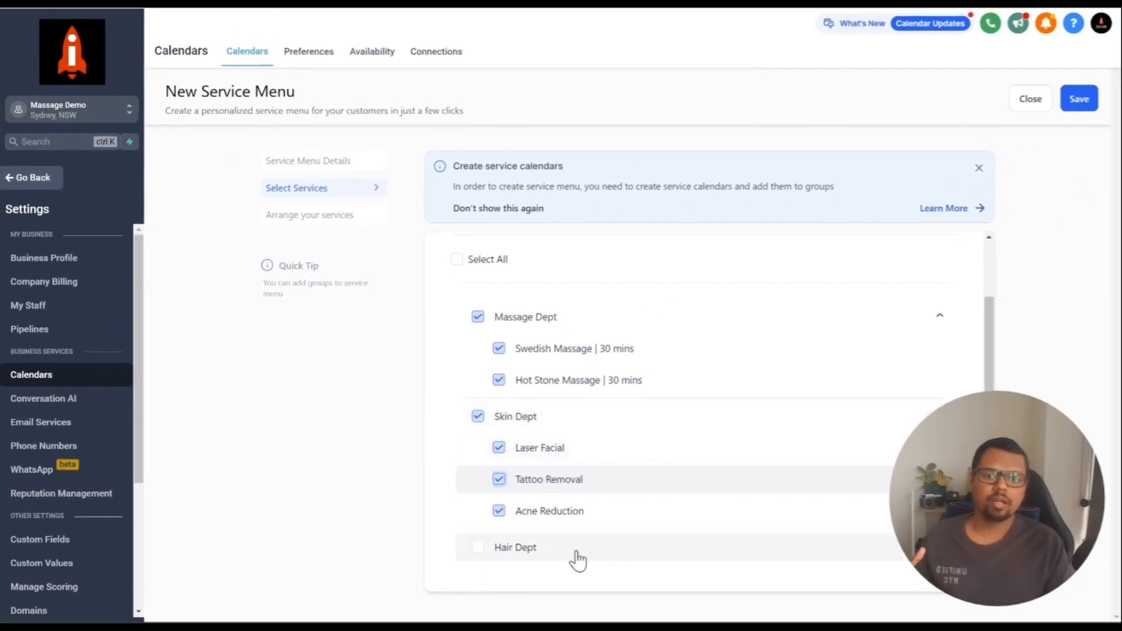
left_click(577, 553)
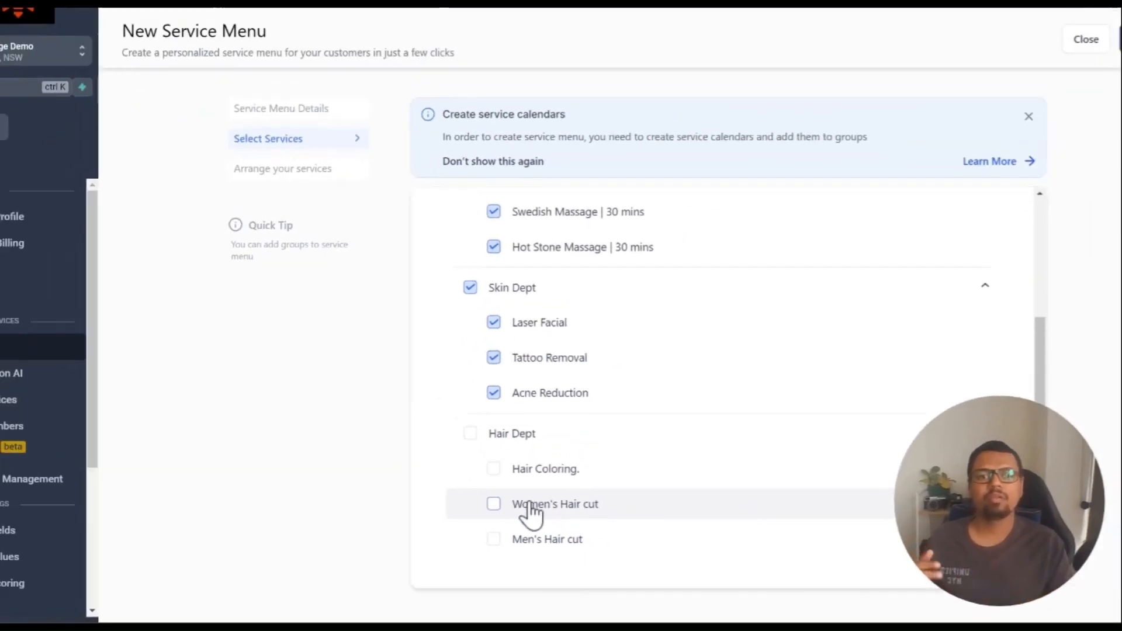
scroll(627, 60, "up", 3)
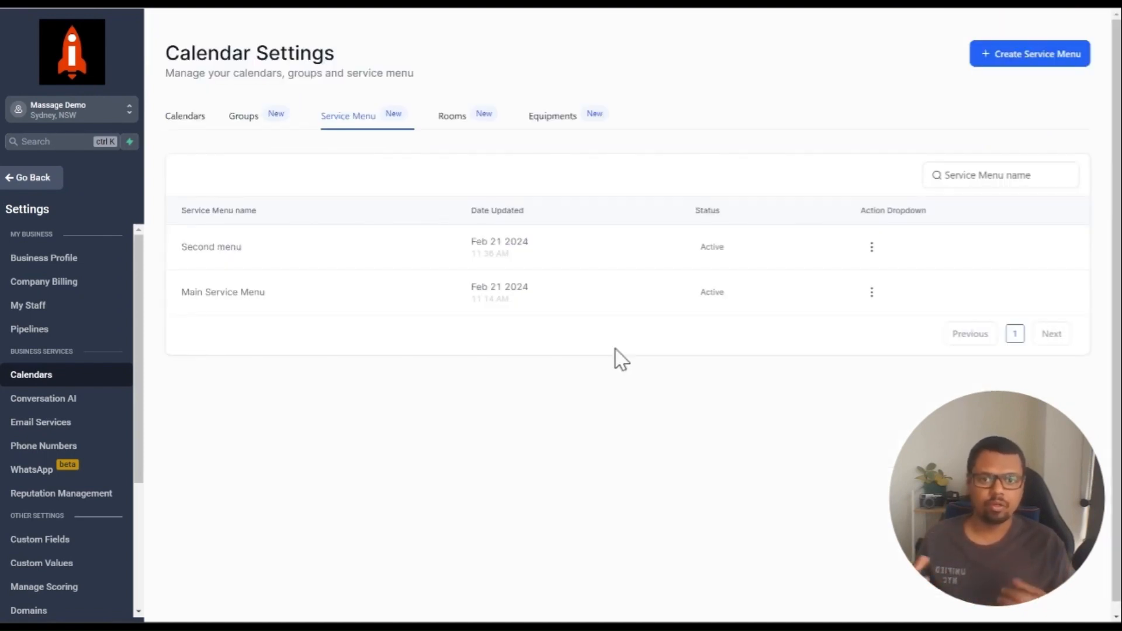
- Open Main Service Menu for editing and review its details, including the choice of booking form
left_click(872, 292)
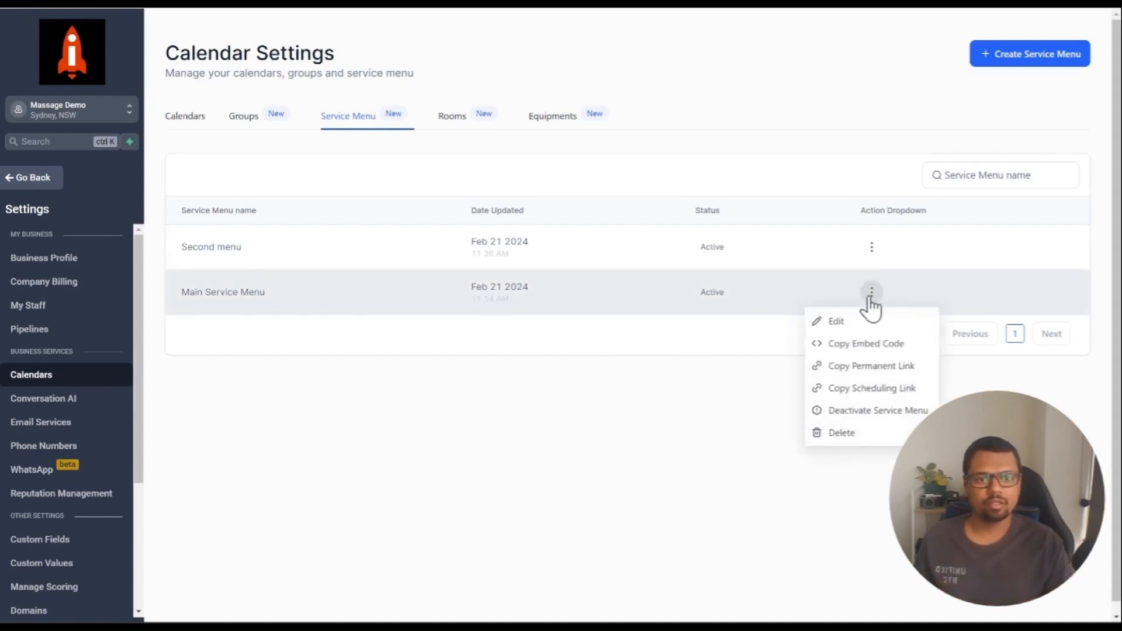
left_click(855, 321)
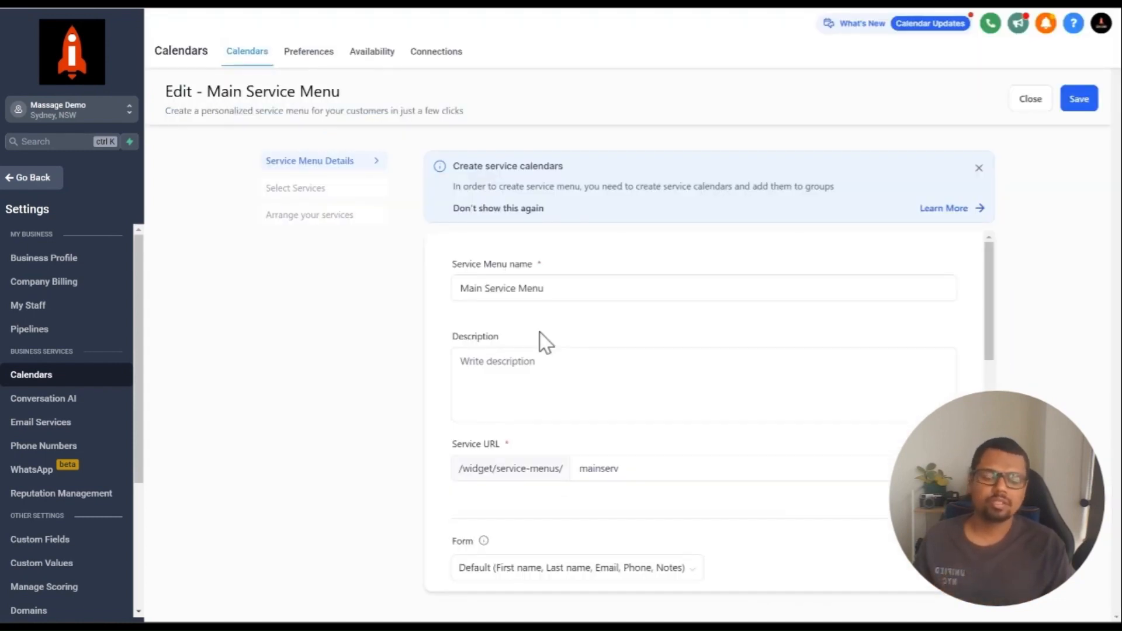
scroll(643, 356, "down", 3)
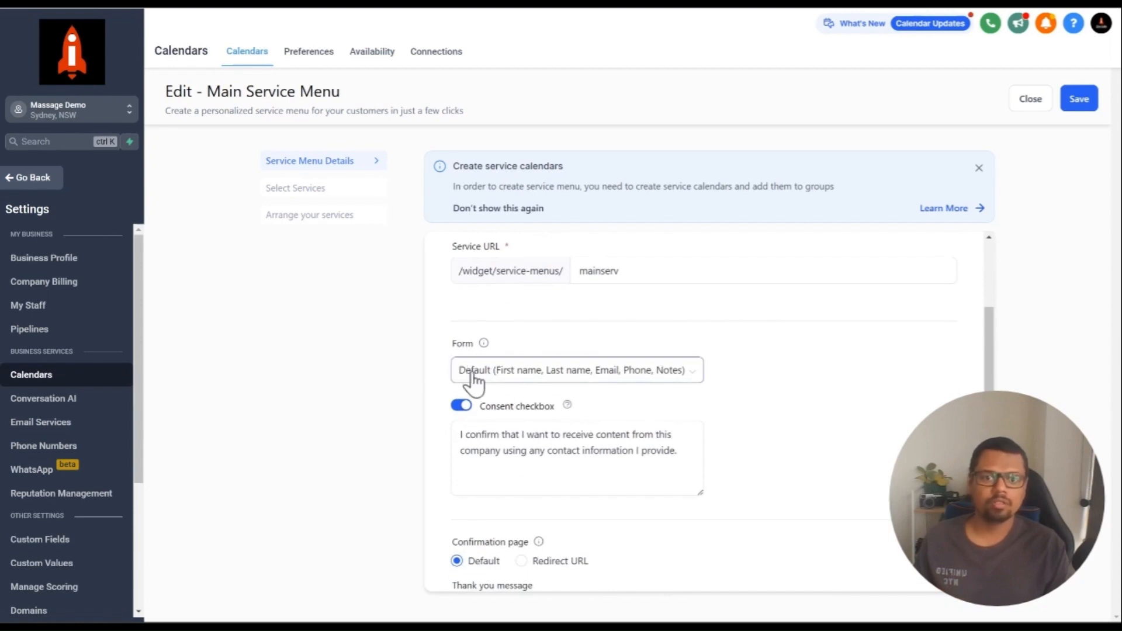
left_click(476, 379)
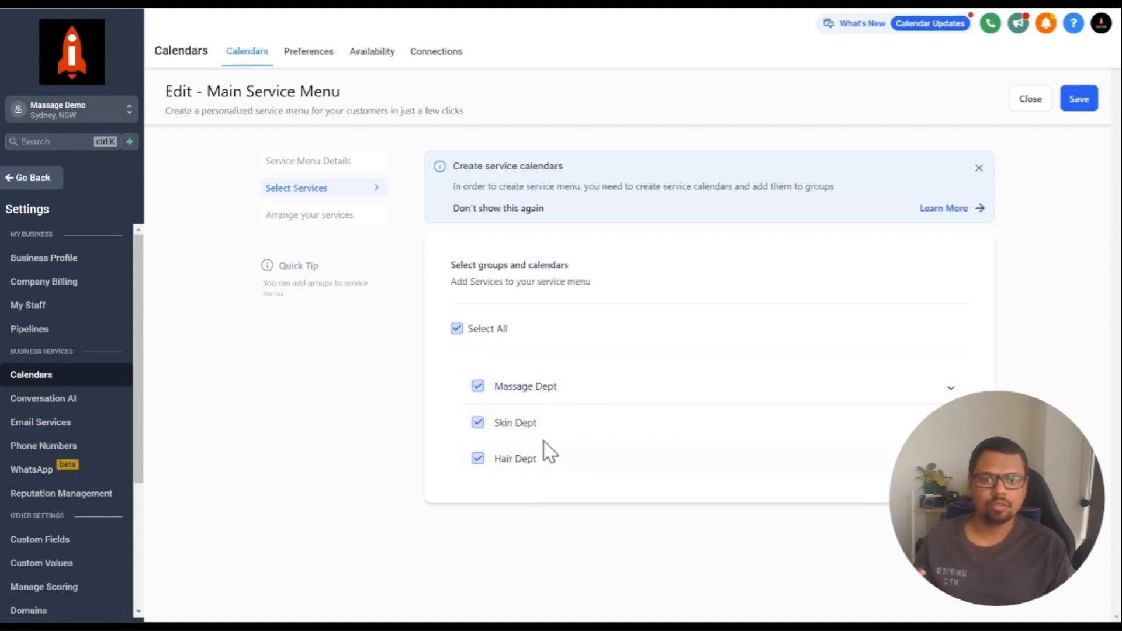
- Expand the departments in Main Service Menu's service selection and check which calendars are included
left_click(581, 391)
left_click(581, 494)
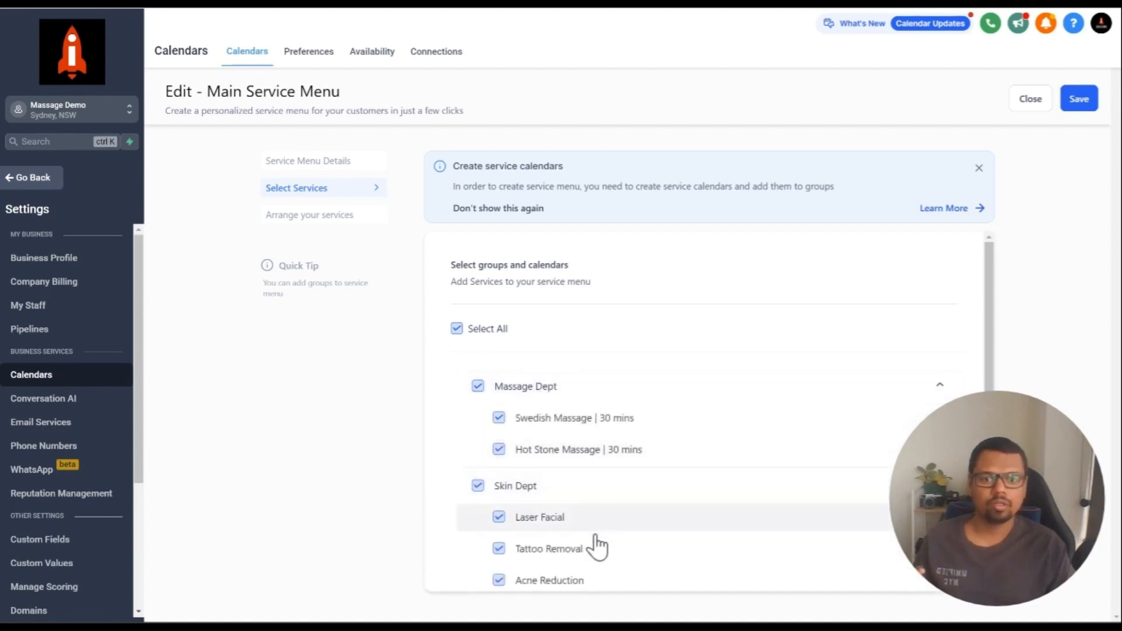
scroll(595, 529, "down", 1)
left_click(600, 557)
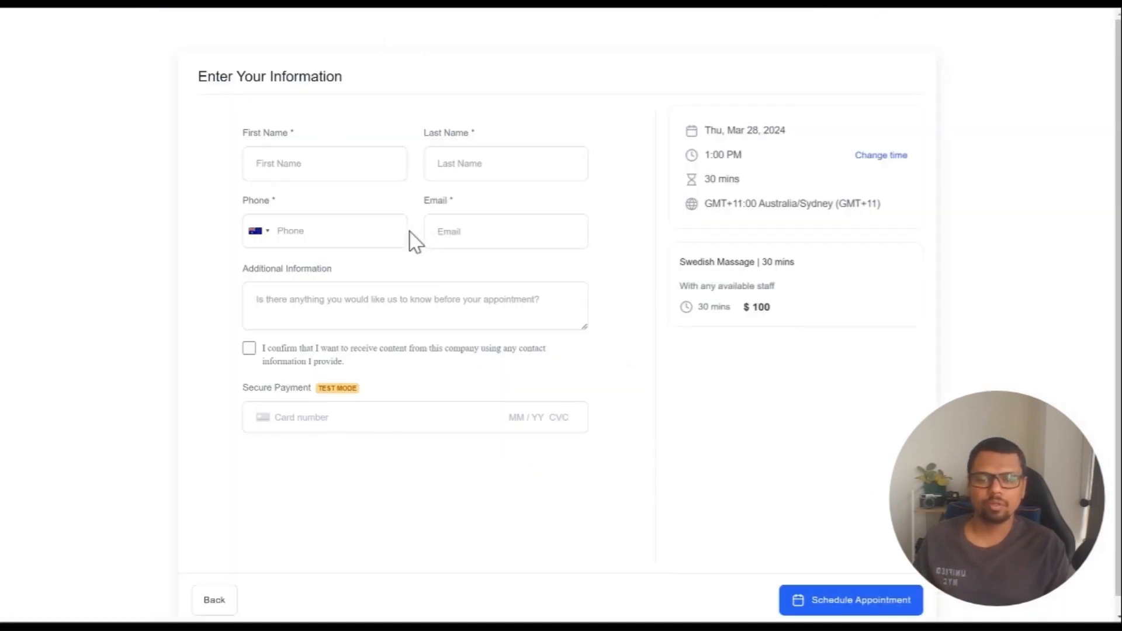
- Check the contact fields of the default booking form and reload the Main Service Menu booking page
left_click(329, 167)
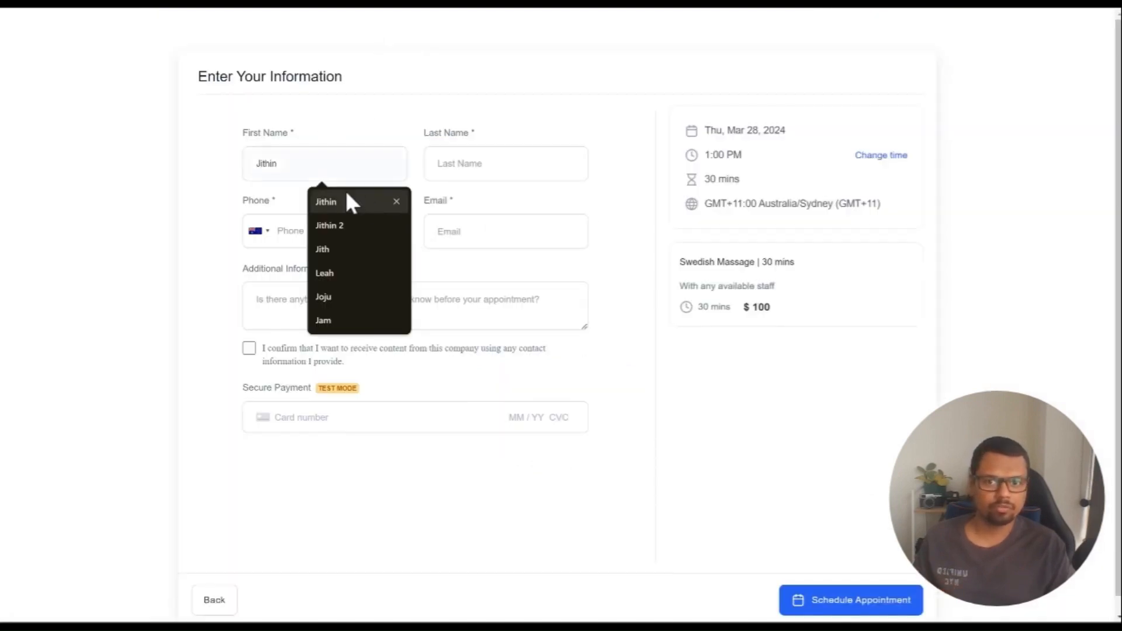
left_click(220, 148)
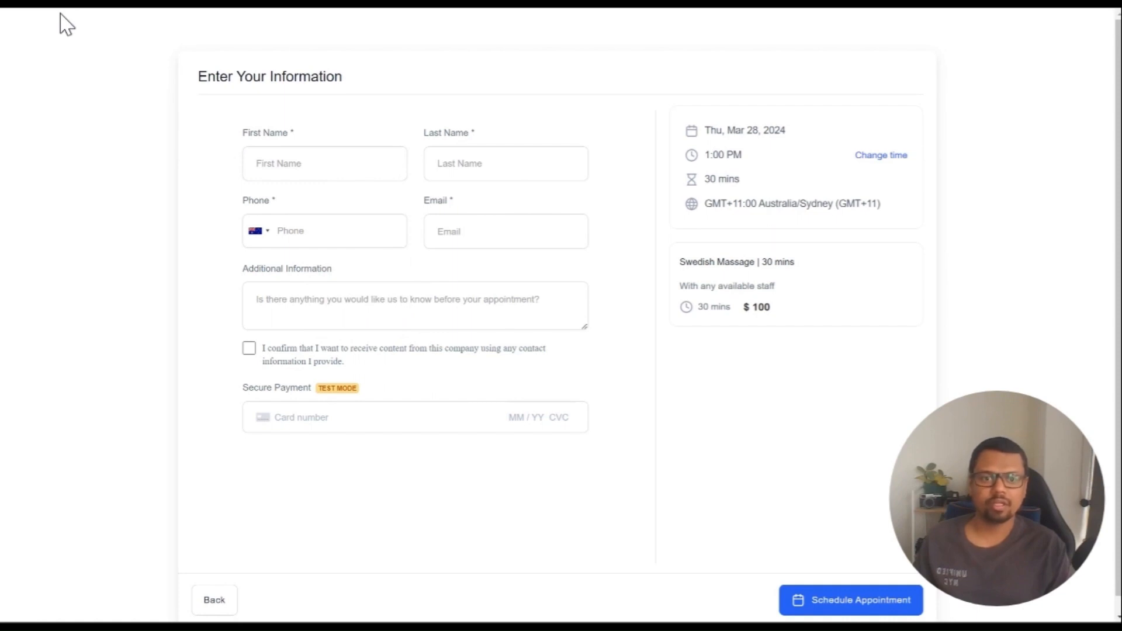
key("F5")
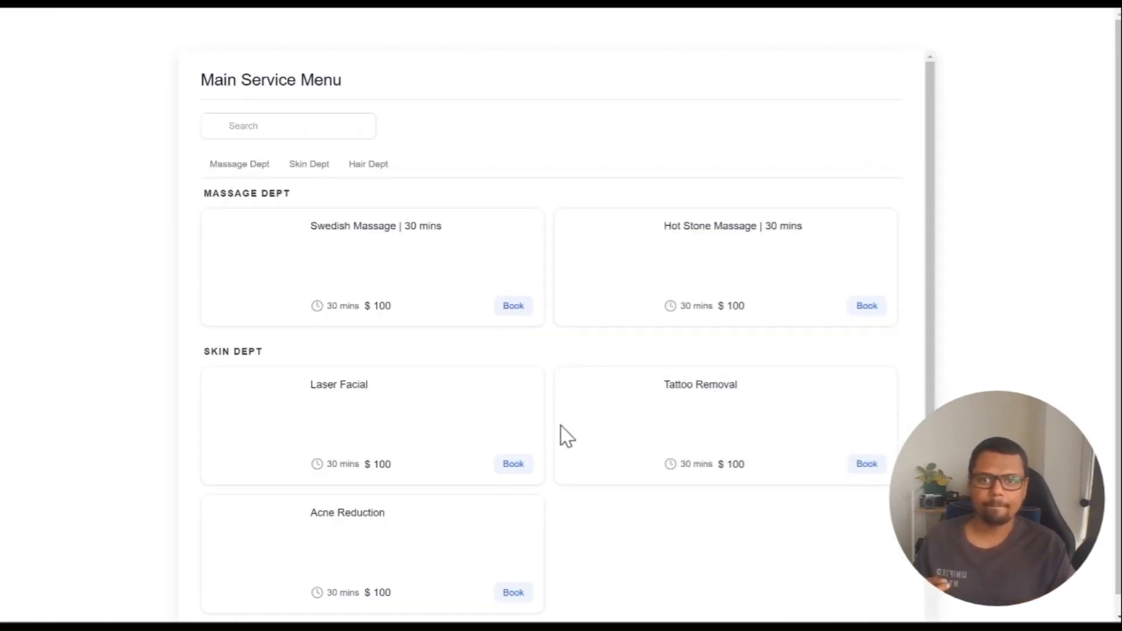
- Select Swedish Massage | 30 mins for Mar 28, 2024 at 1:00 PM, examine the booking form's custom questions, and go back
left_click(513, 306)
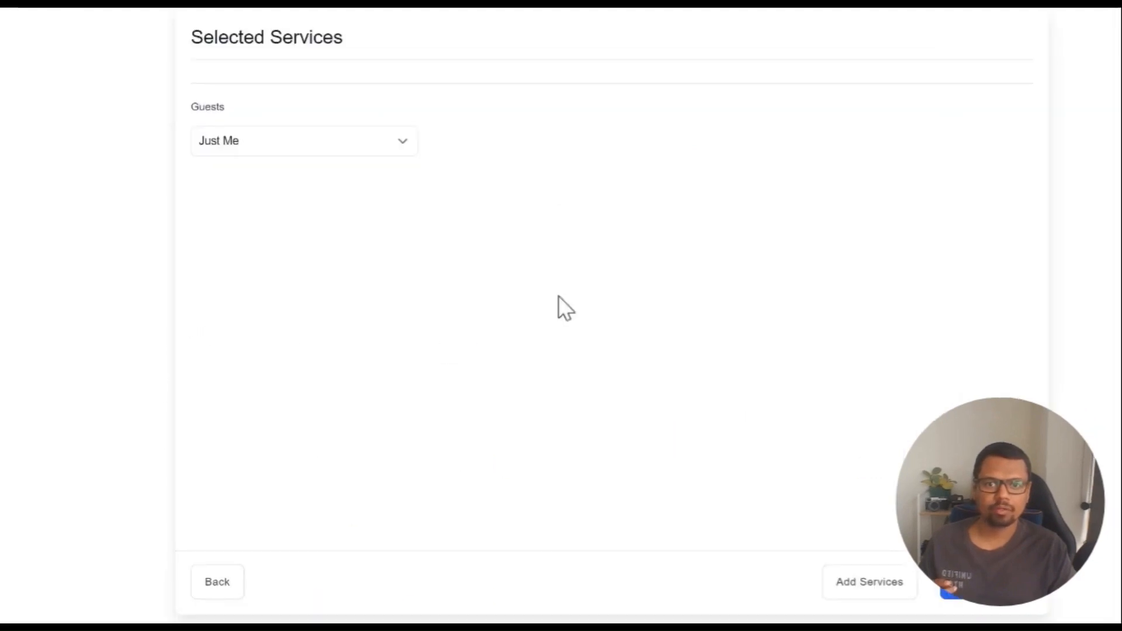
left_click(800, 601)
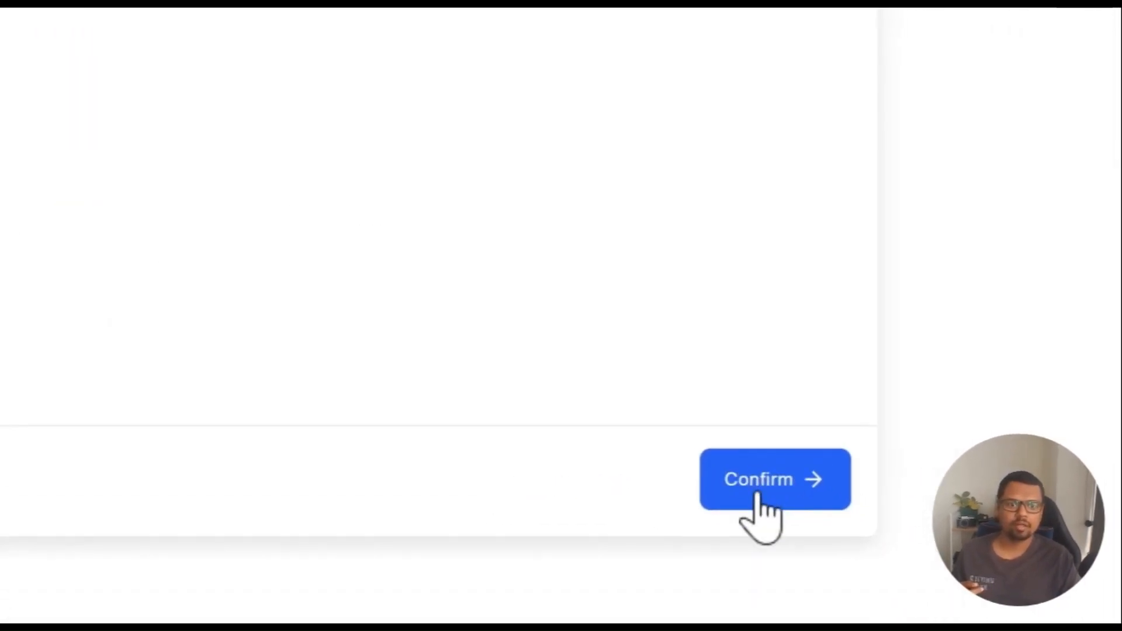
left_click(757, 490)
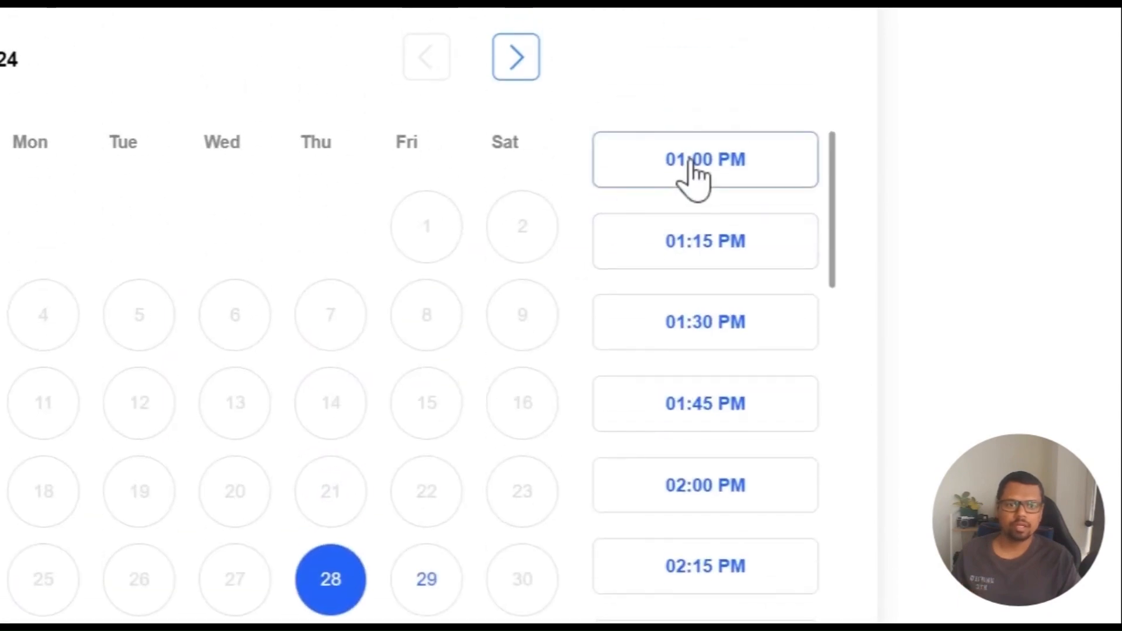
left_click(692, 162)
left_click(798, 506)
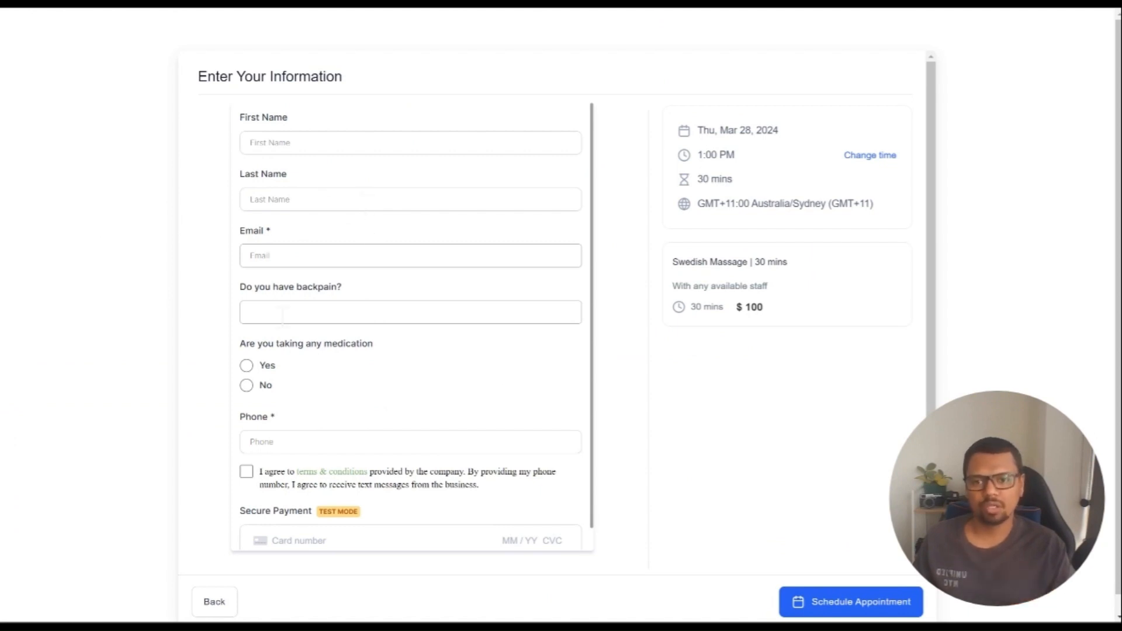
left_click(282, 315)
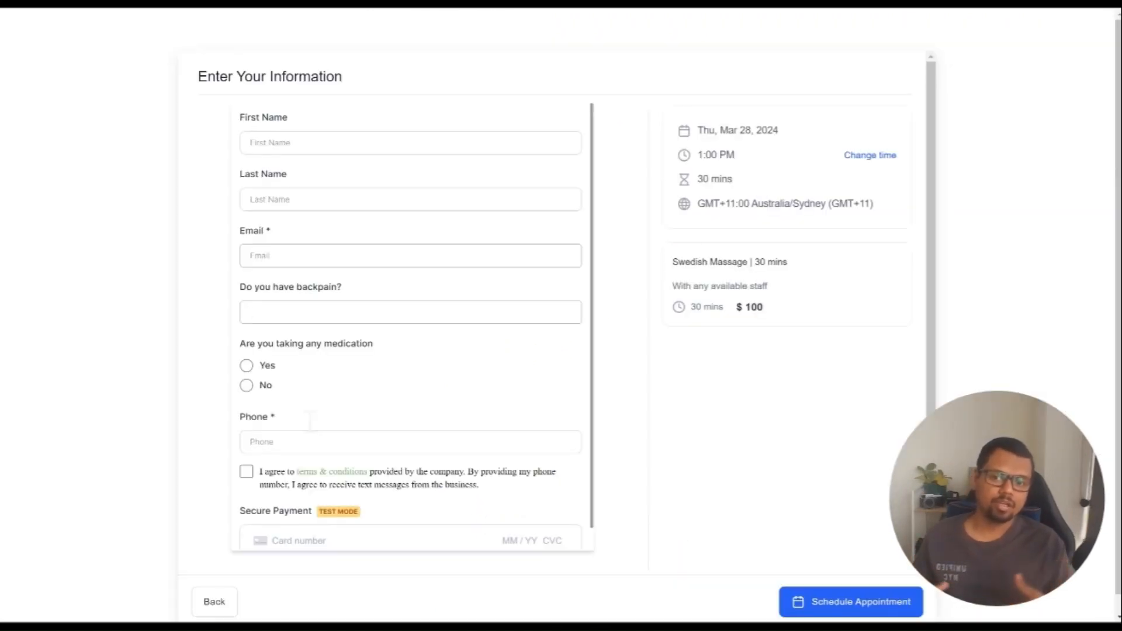
left_click(216, 603)
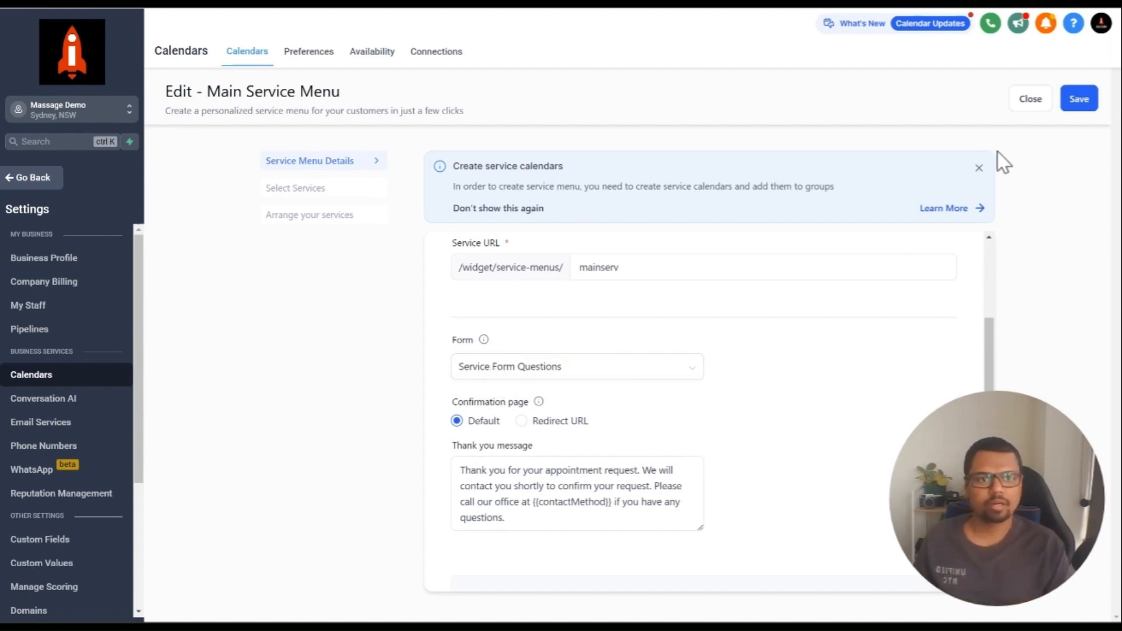
- Close the Main Service Menu editor and open the Tattoo Removal calendar for editing
left_click(1030, 99)
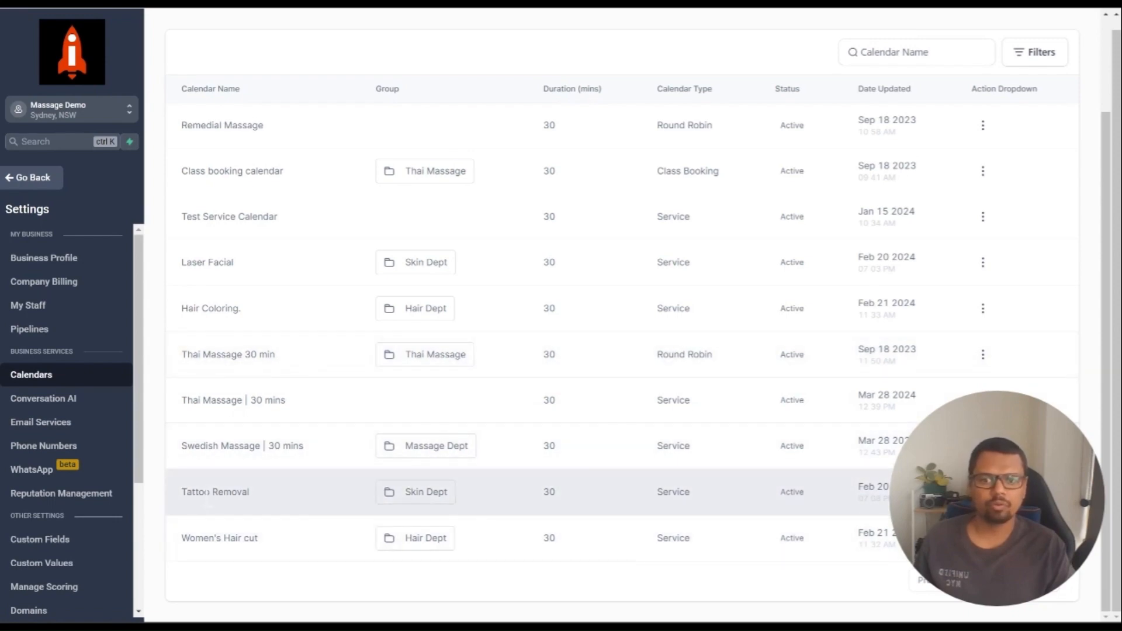
left_click(984, 495)
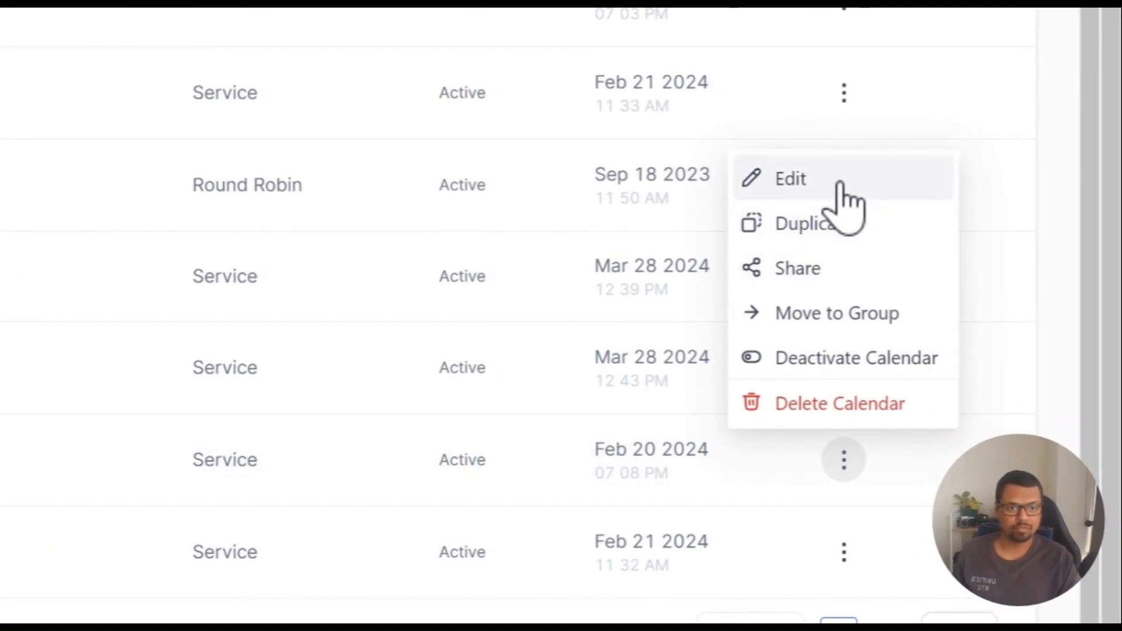
scroll(251, 216, "up", 2)
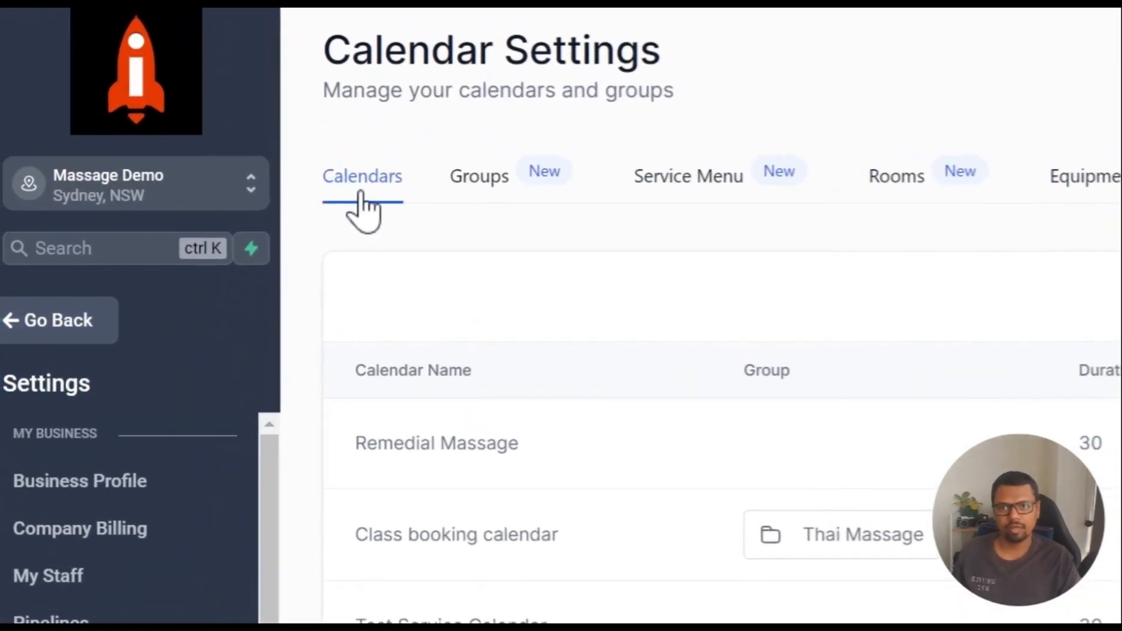
scroll(403, 275, "down", 3)
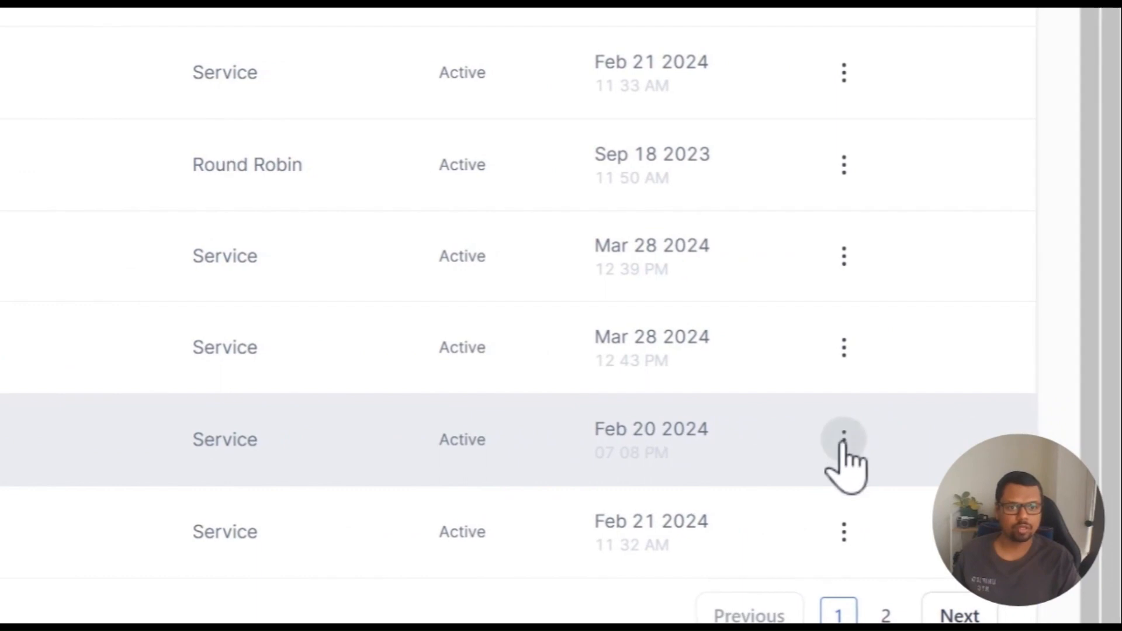
left_click(843, 442)
left_click(819, 170)
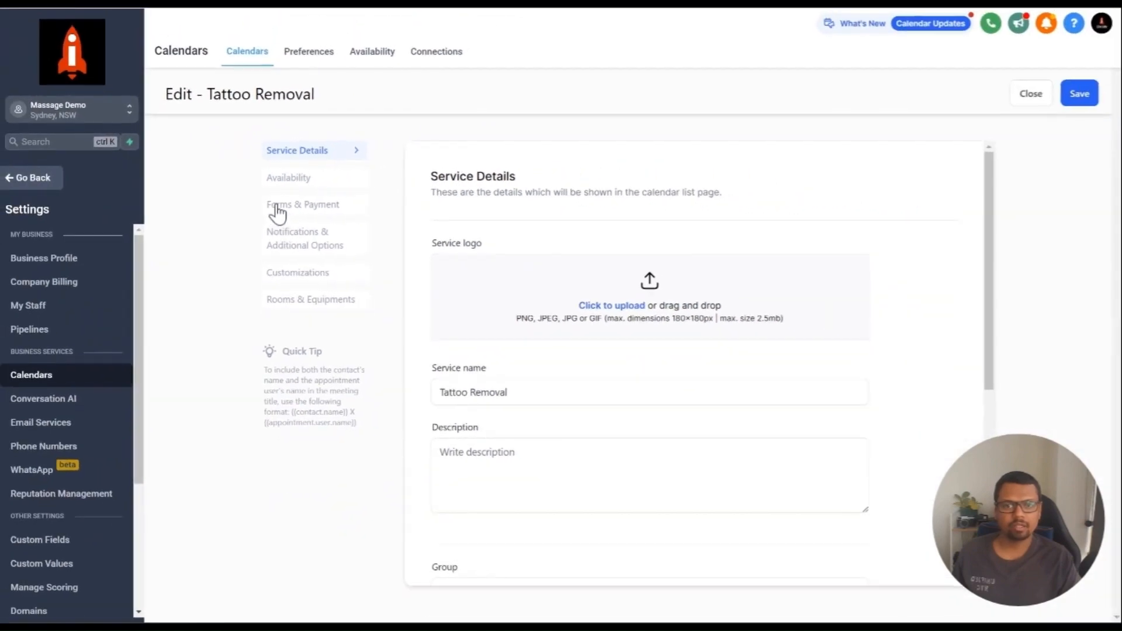
- Assign the Tattoo removal qns form to the Tattoo Removal calendar, review its payment settings, and save
left_click(277, 211)
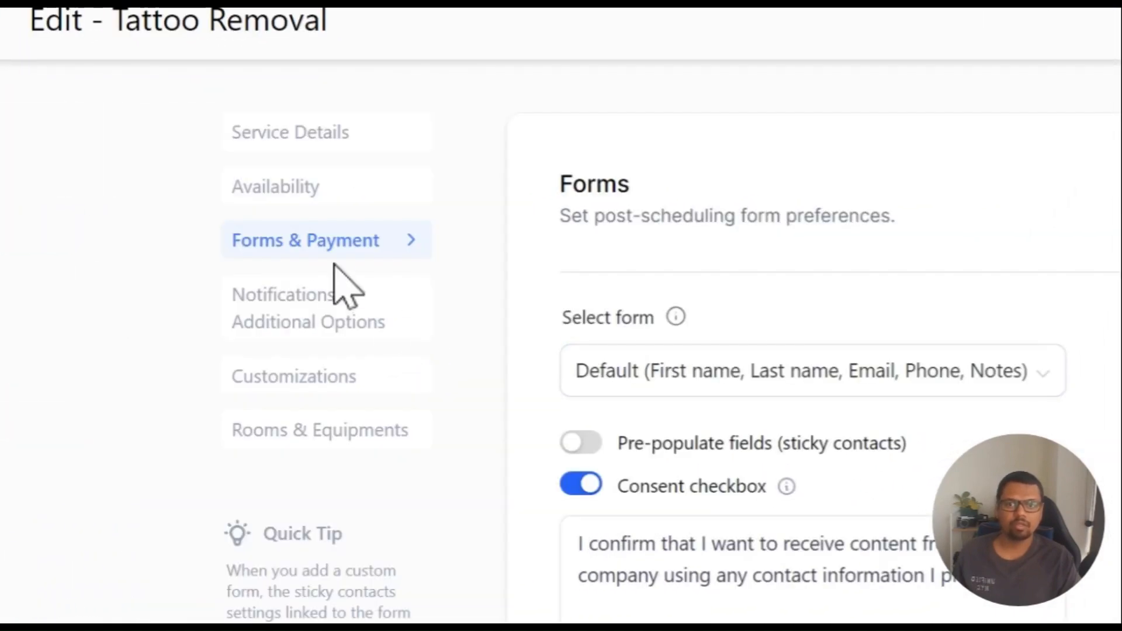
left_click(753, 380)
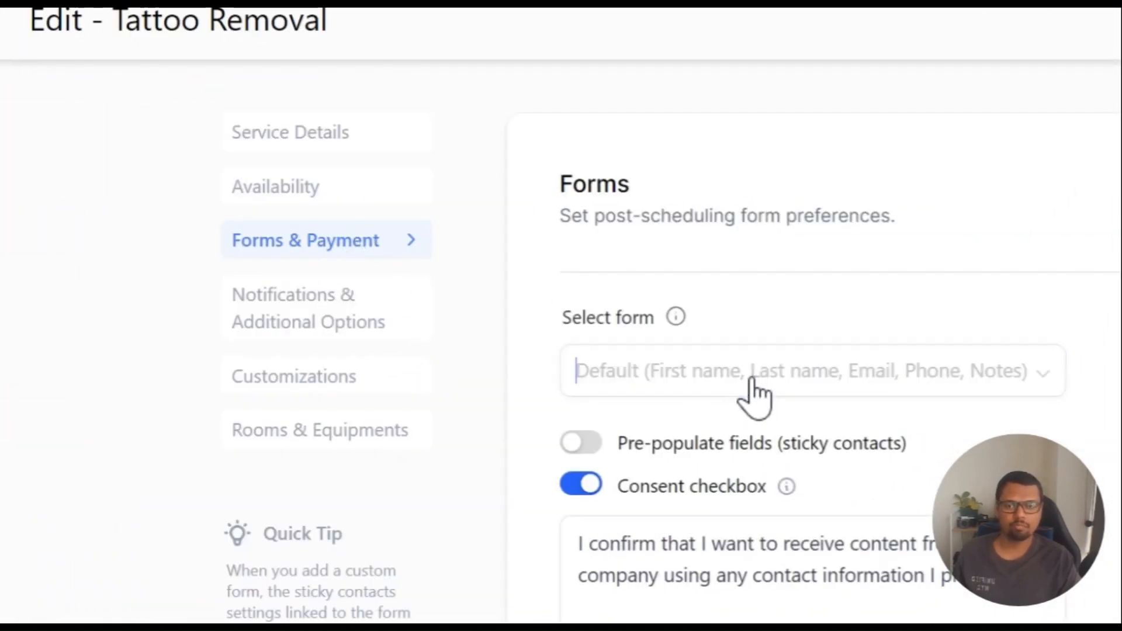
left_click(753, 377)
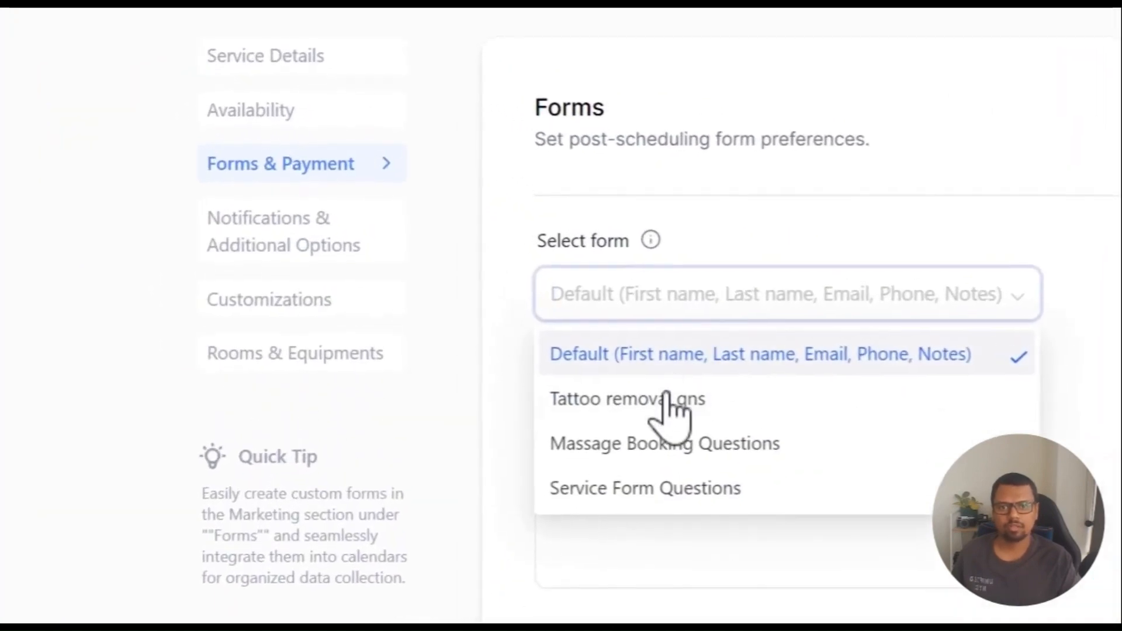
left_click(666, 395)
scroll(773, 491, "down", 10)
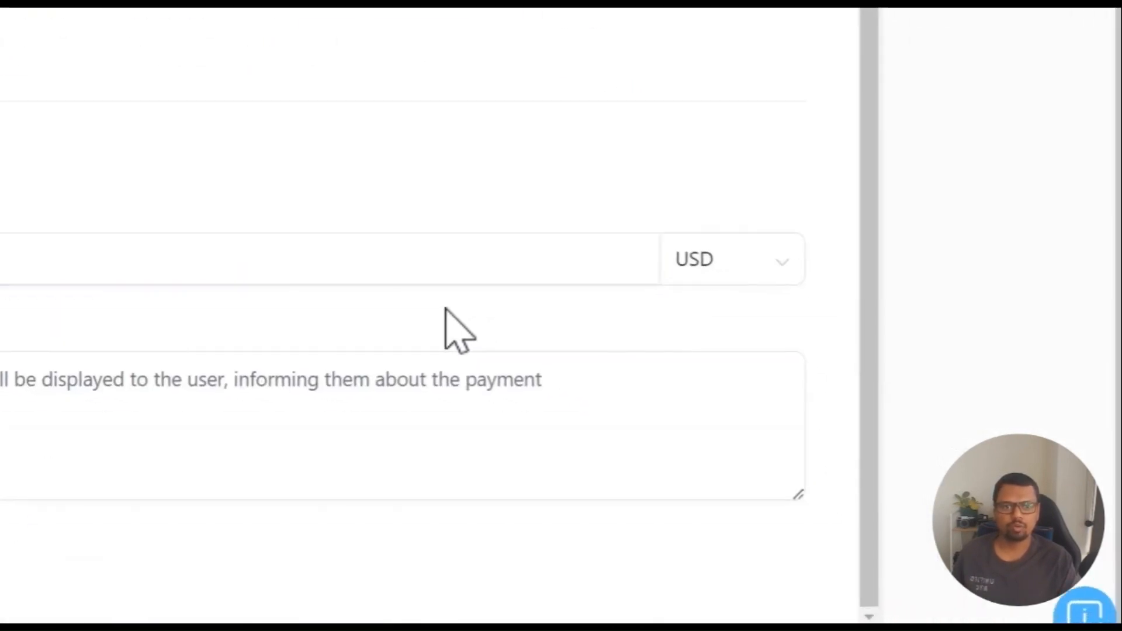
scroll(834, 489, "down", 5)
left_click(1027, 76)
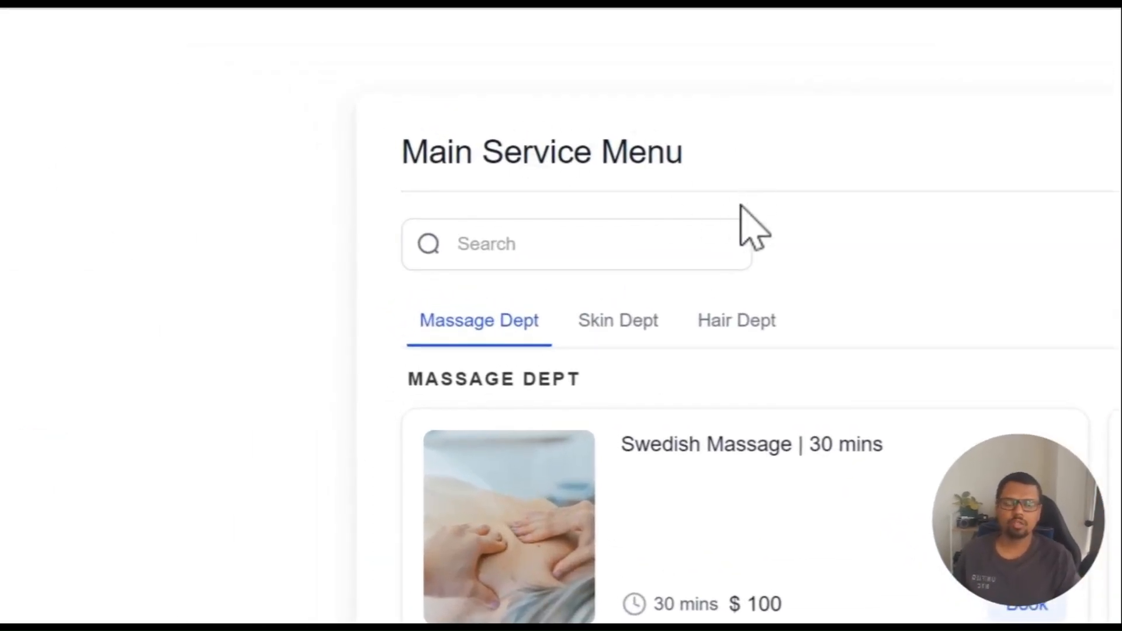
- Select Tattoo Removal from the Main Service Menu booking page for Mar 28, 2024 at 1:15 PM and continue to the information form
scroll(740, 213, "down", 10)
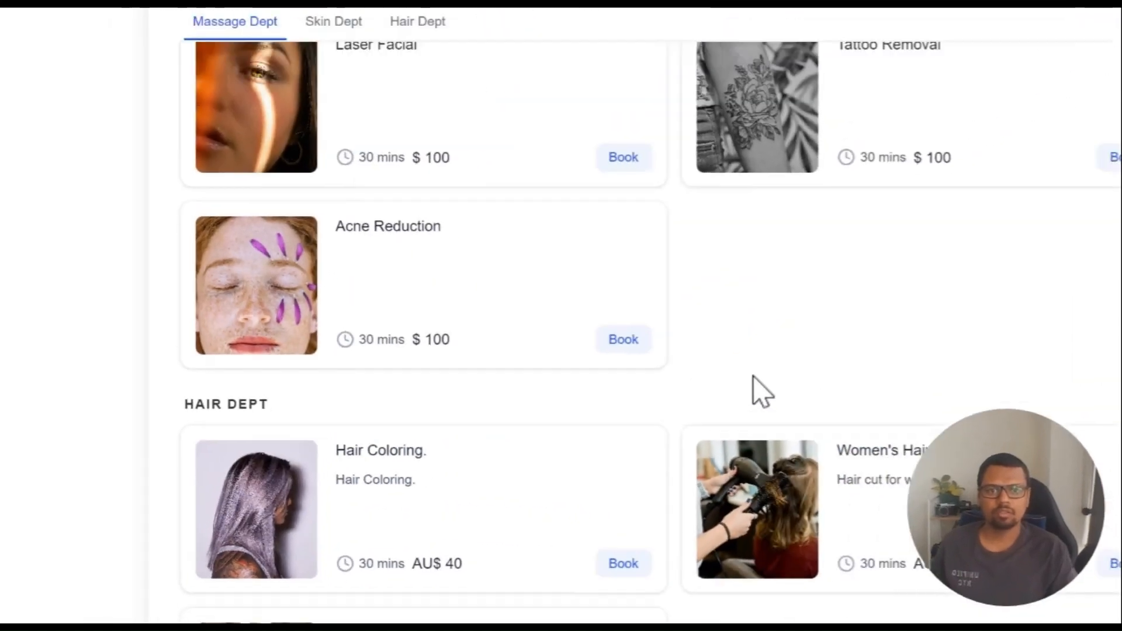
left_click(1113, 157)
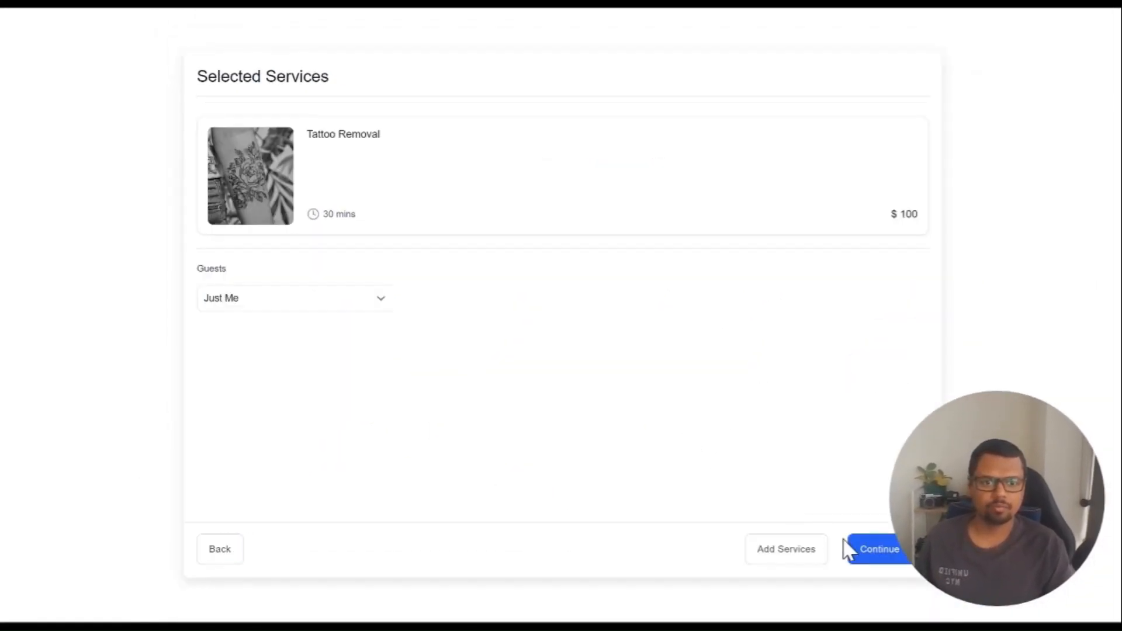
left_click(883, 554)
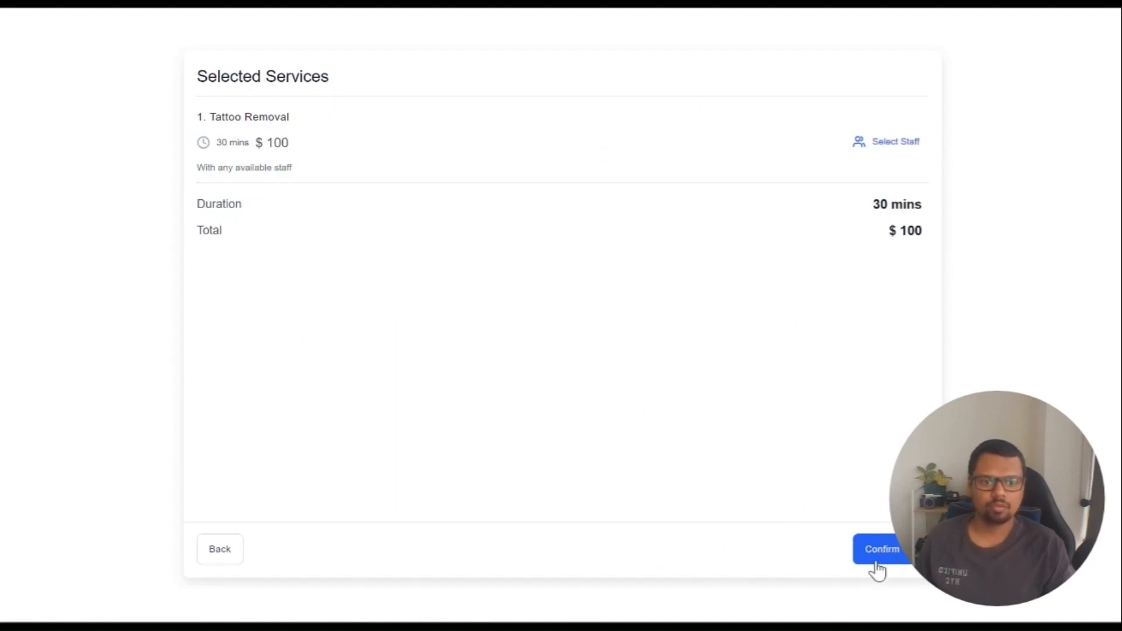
left_click(879, 560)
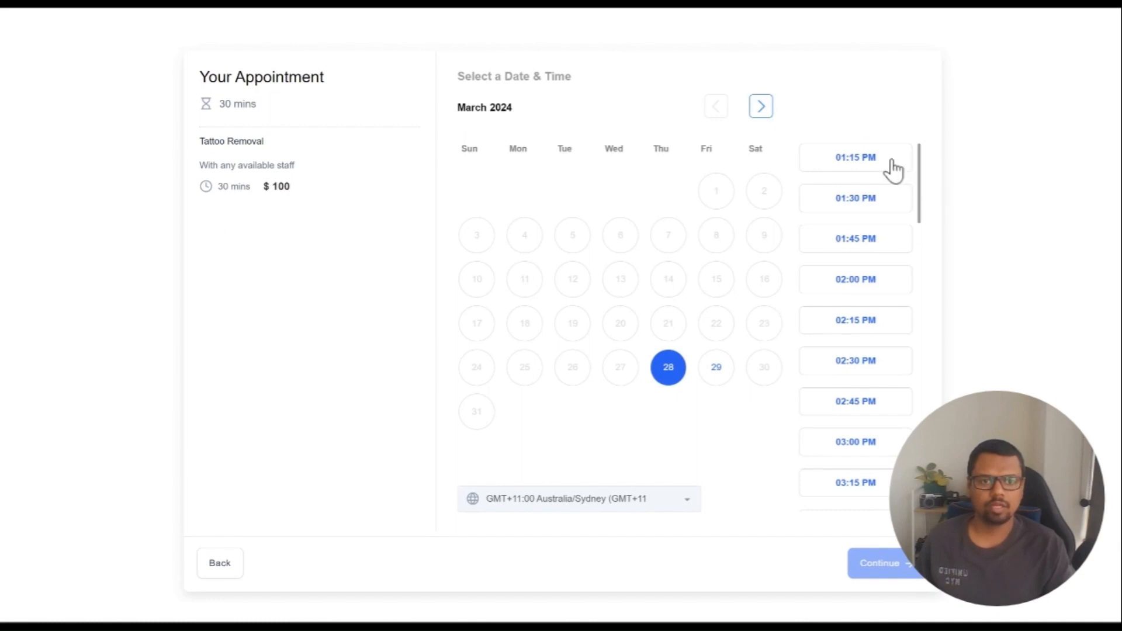
left_click(862, 159)
left_click(881, 563)
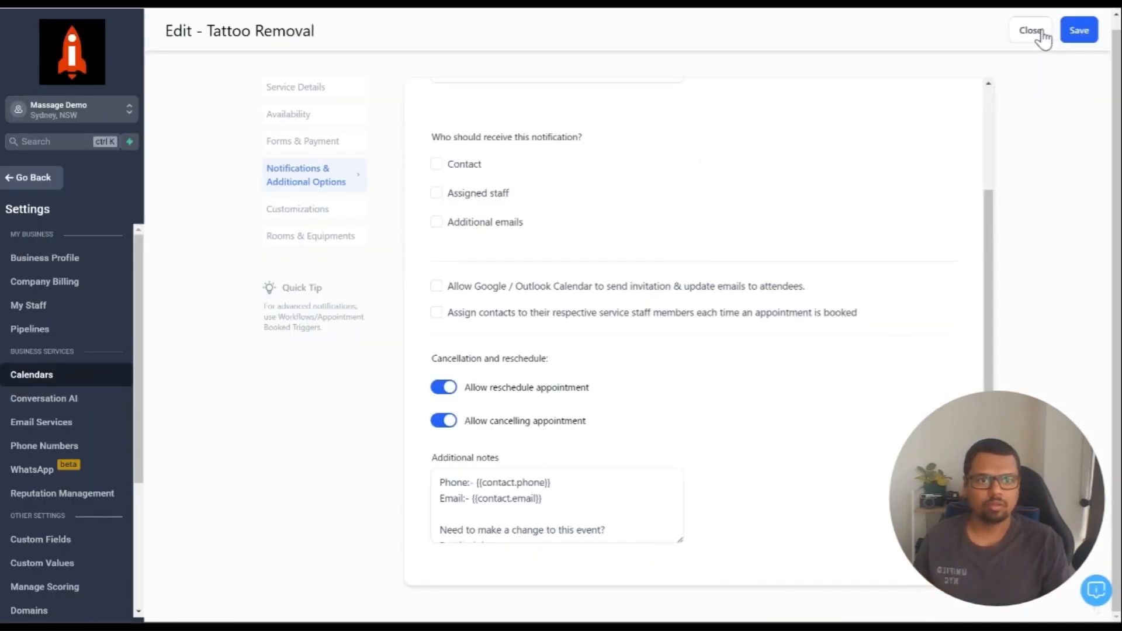
- Close the Tattoo Removal calendar editor and return to the calendar list
left_click(1041, 32)
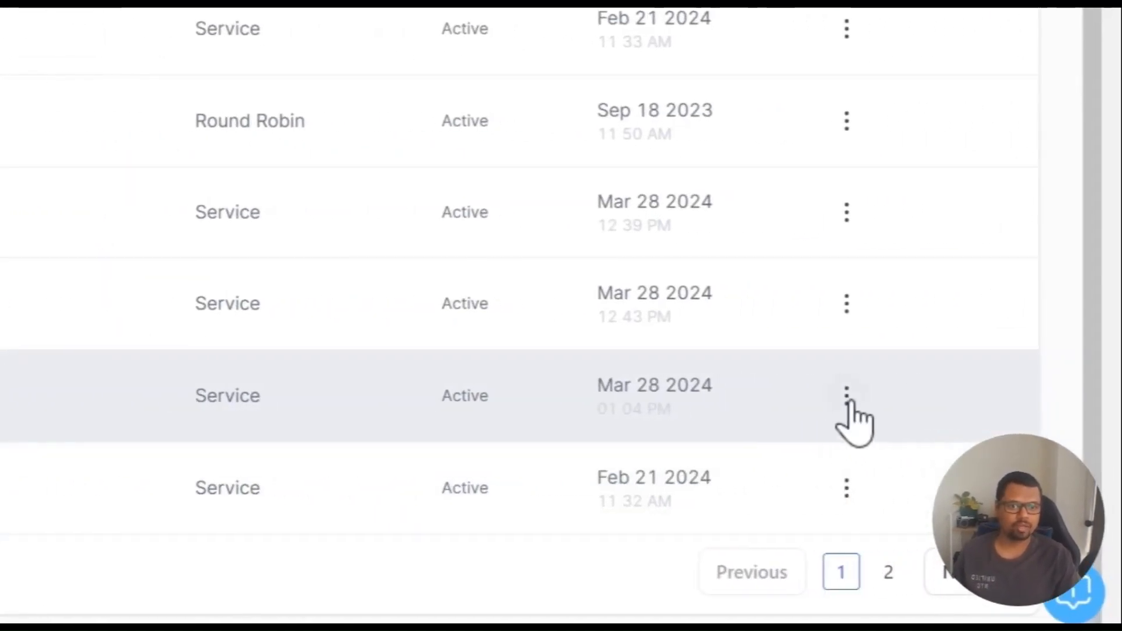
- Copy the Tattoo Removal calendar's scheduling link and open it in a new browser tab
left_click(847, 396)
left_click(812, 208)
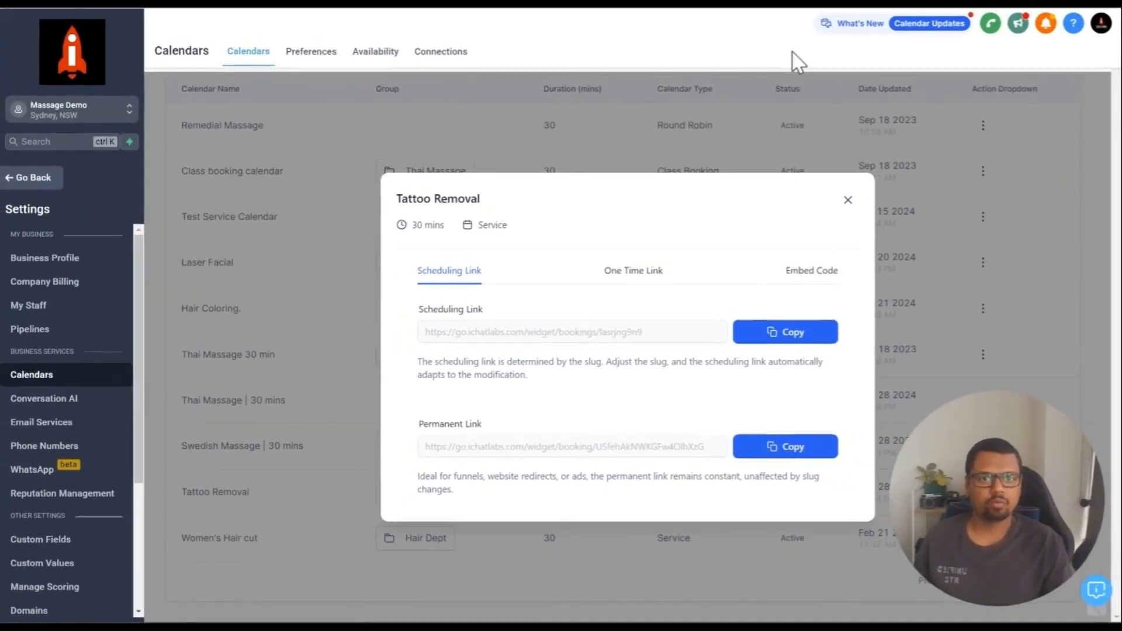
key("ctrl+t")
type("https://go.ichatlabs.com/widget/bookings/lasrjng9n9")
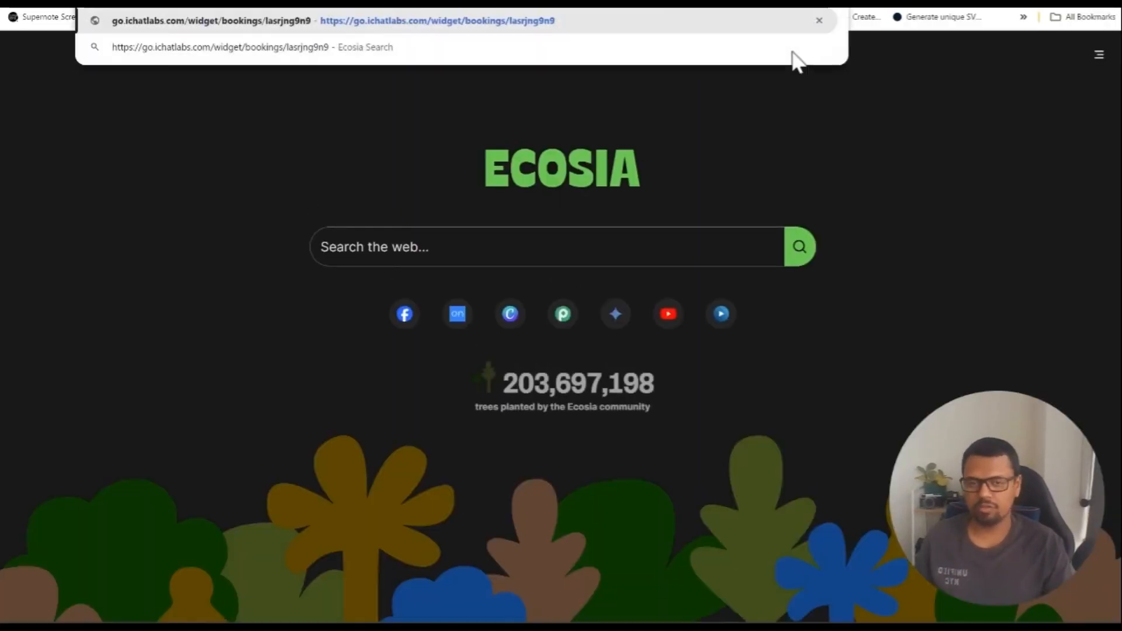
key("Return")
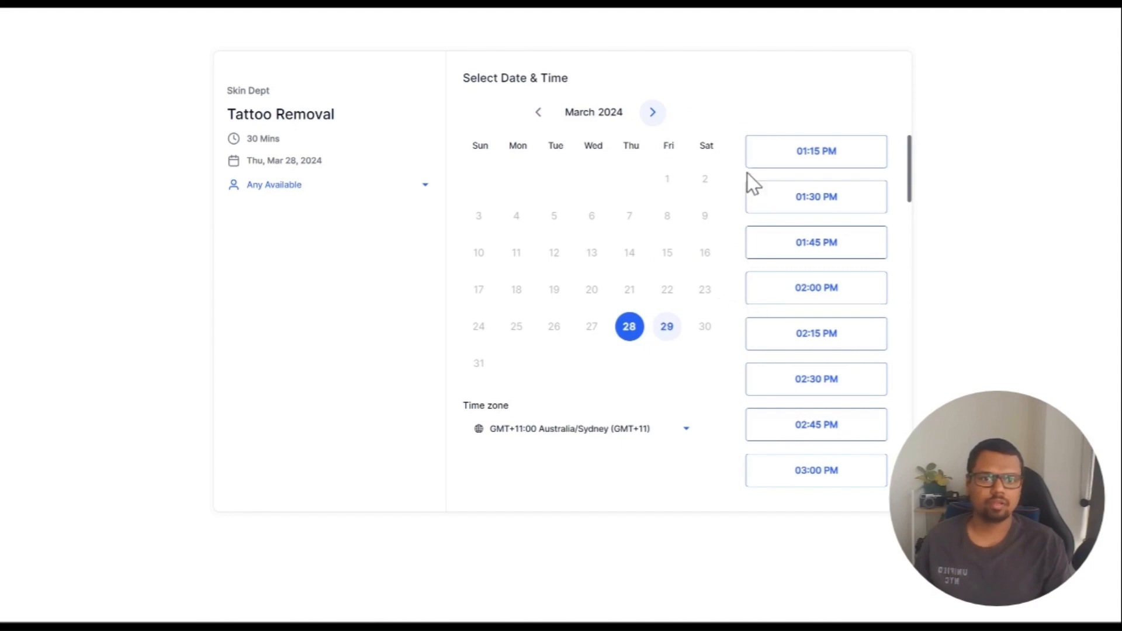
- Choose the 01:15 PM slot on Mar 28, 2024, continue to the information form, and examine its tattoo location question
left_click(797, 150)
left_click(845, 155)
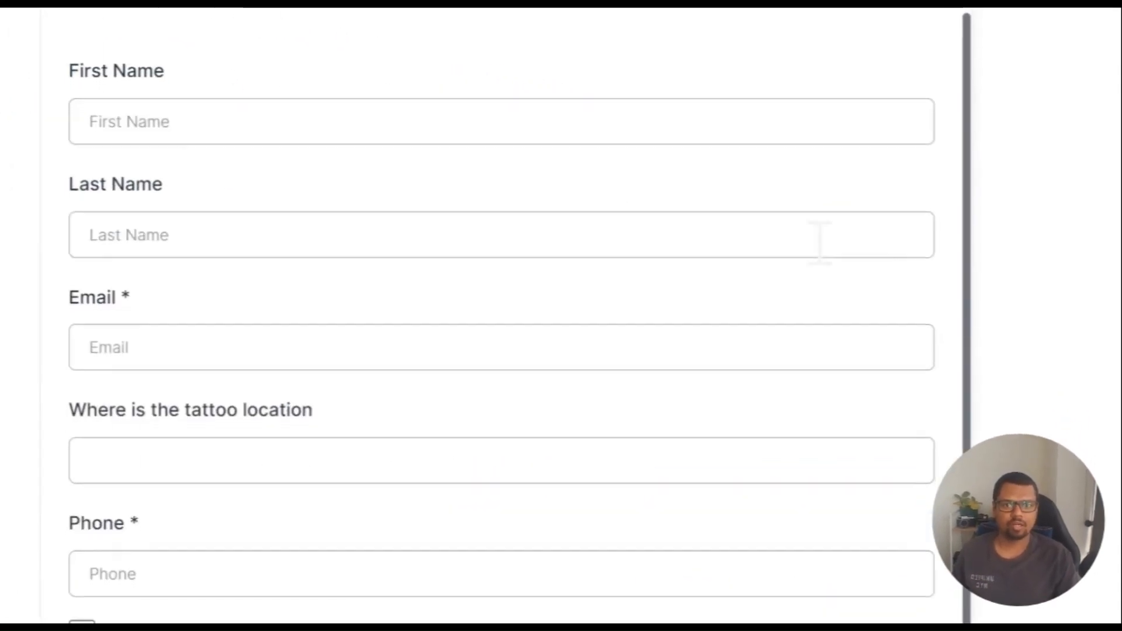
left_click_drag(417, 399, 664, 406)
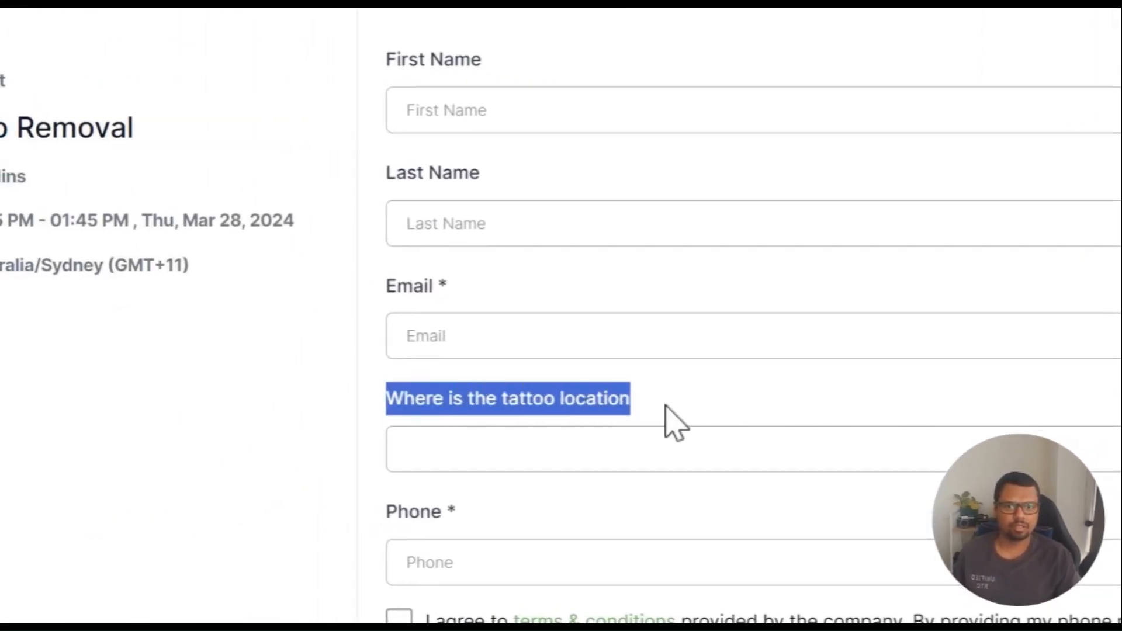
left_click(666, 408)
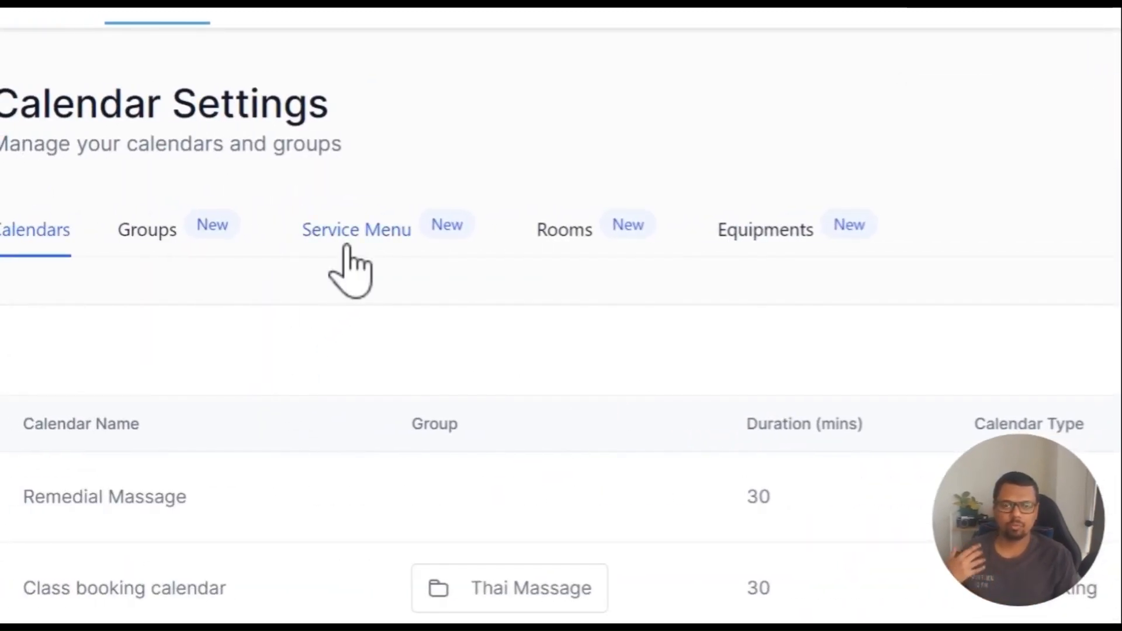
- Compare the service menu list with the calendar list in Calendar Settings, ending on the service menus
left_click(358, 229)
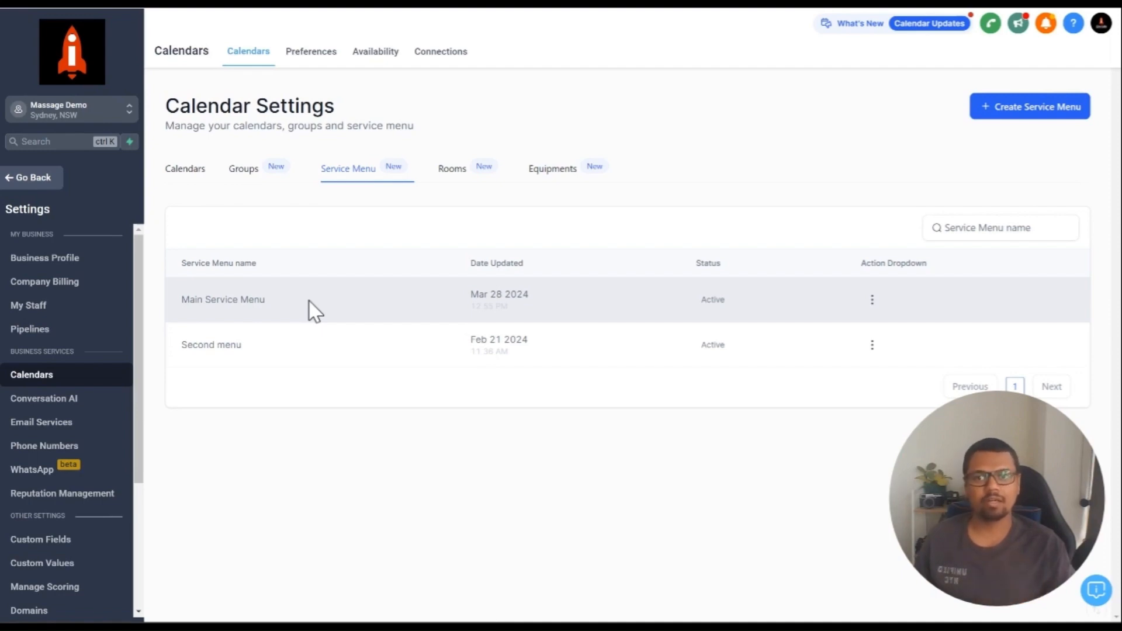
left_click(183, 167)
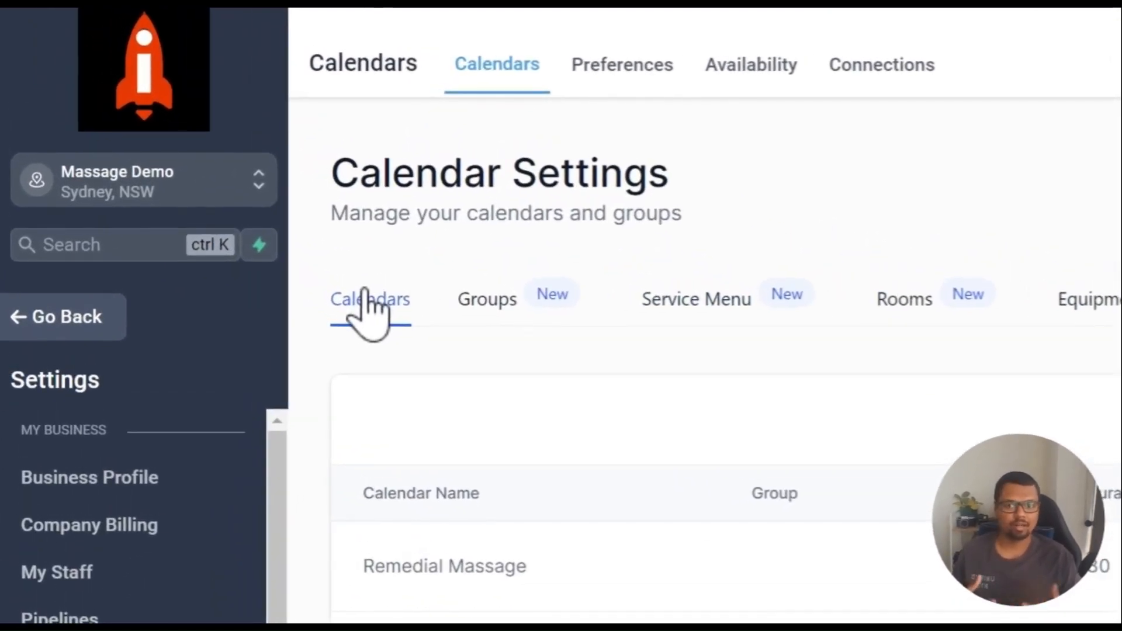
left_click(666, 311)
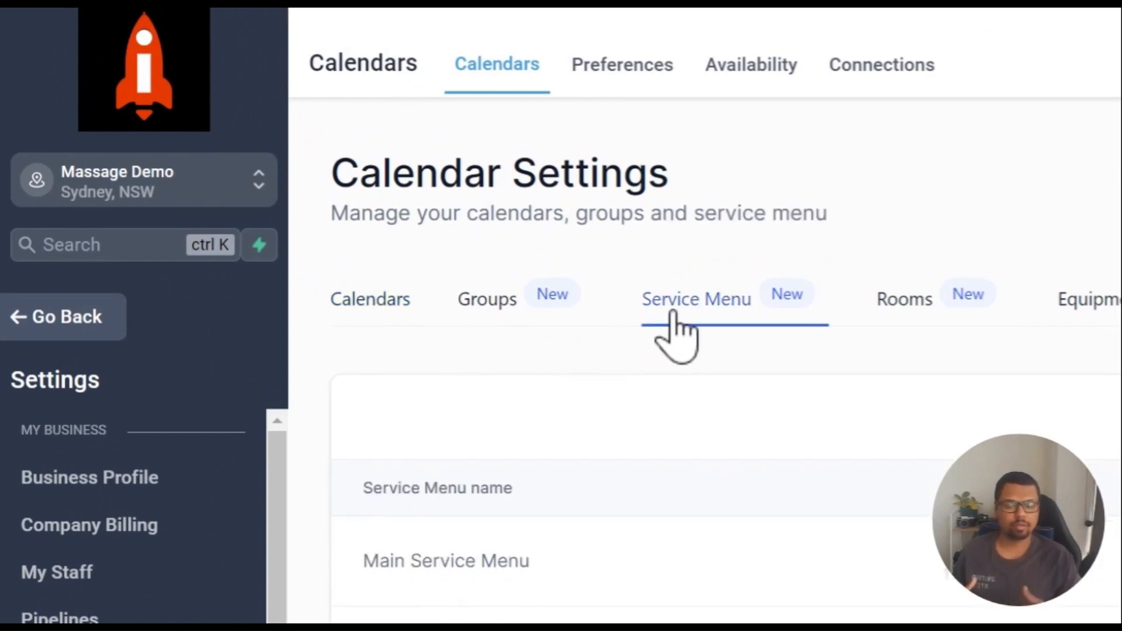